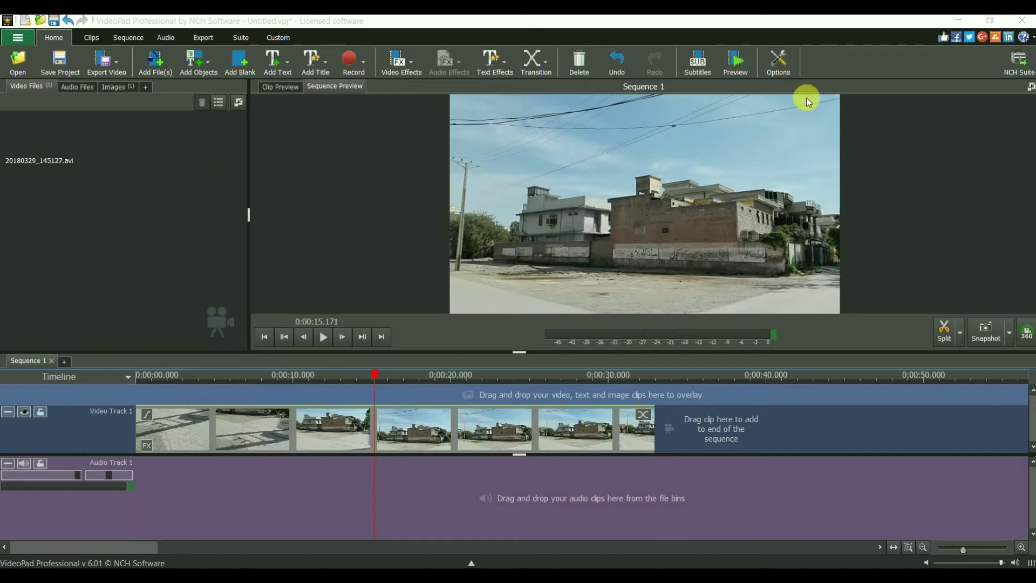
- Set the preview format to the 512x288 (16:9) preset
{"action": "left_click", "coordinate": [780, 64]}
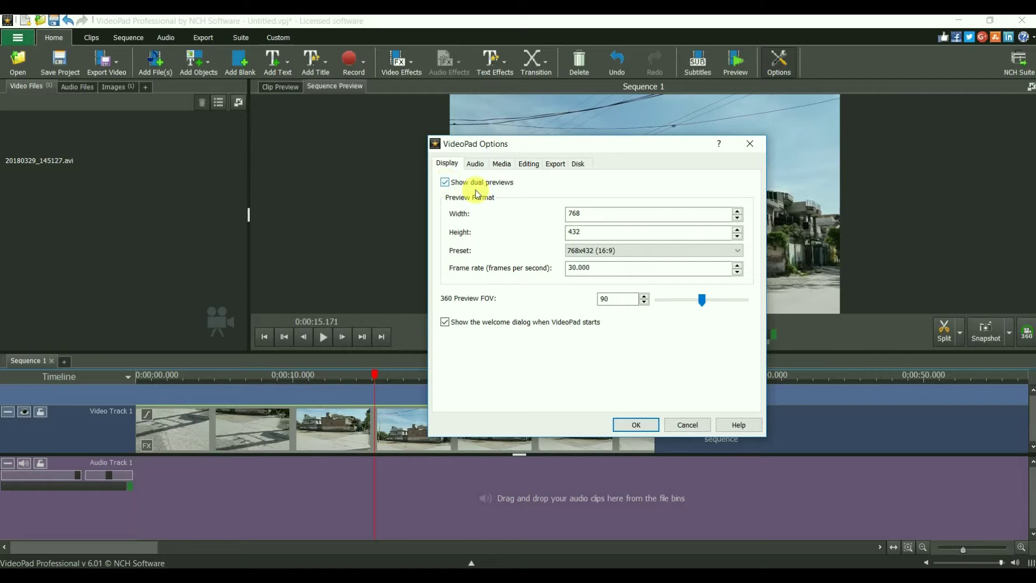
{"action": "left_click", "coordinate": [608, 250]}
{"action": "left_click", "coordinate": [579, 270]}
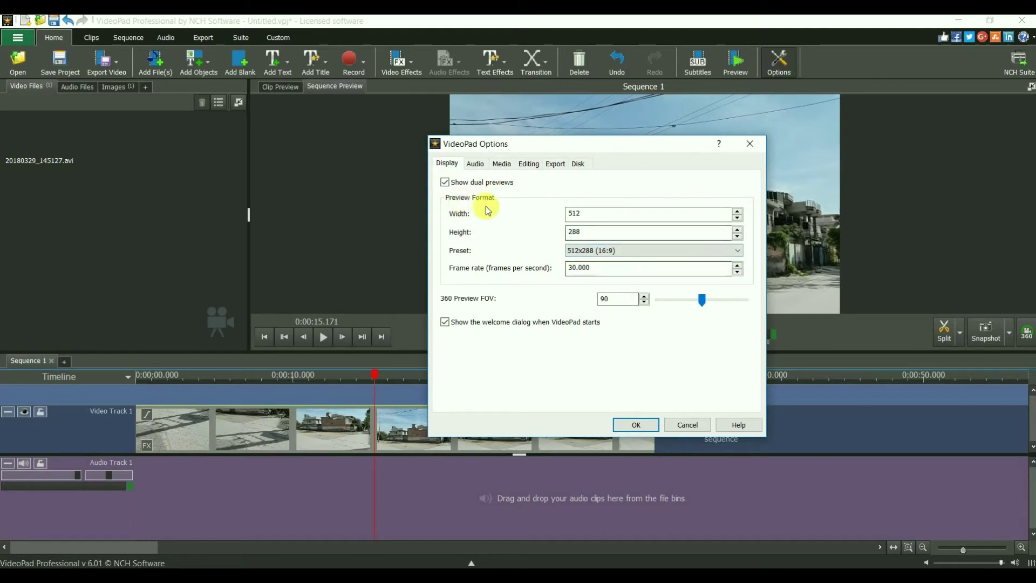
{"action": "left_click", "coordinate": [635, 425]}
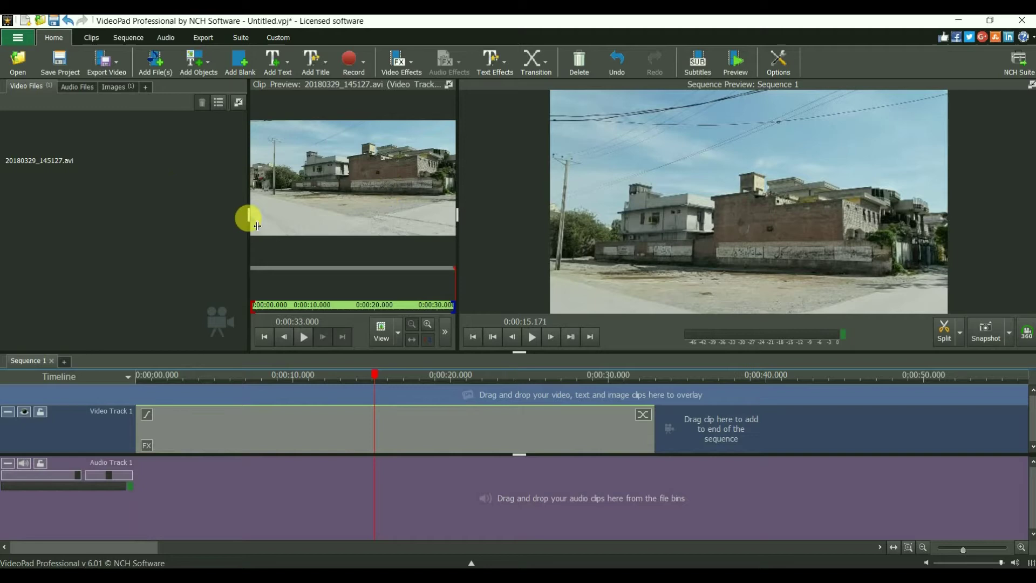
- Widen the clip and sequence preview panels and make Video Track 1 taller
{"action": "left_click_drag", "start_coordinate": [249, 219], "coordinate": [215, 218]}
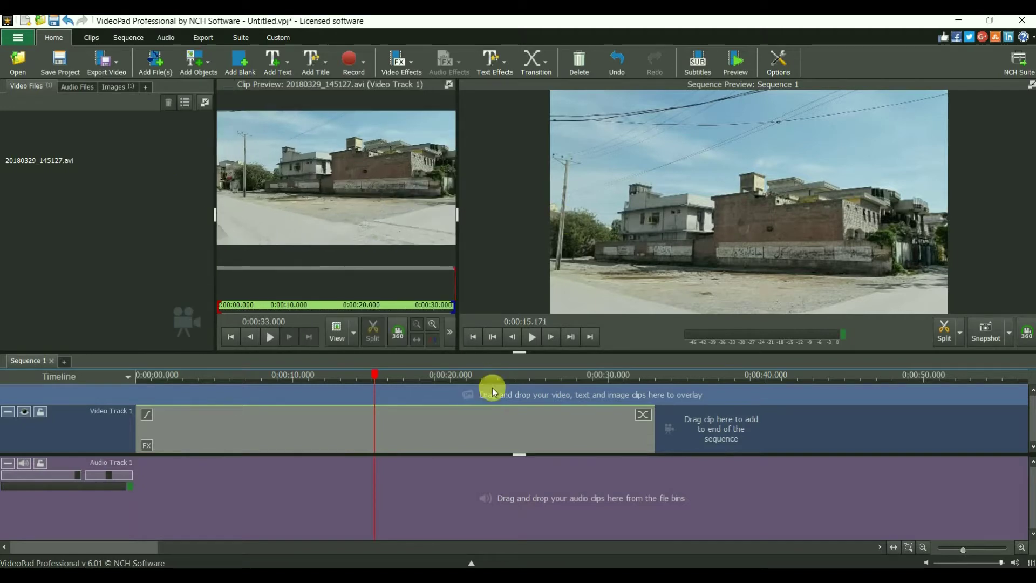
{"action": "left_click", "coordinate": [723, 428]}
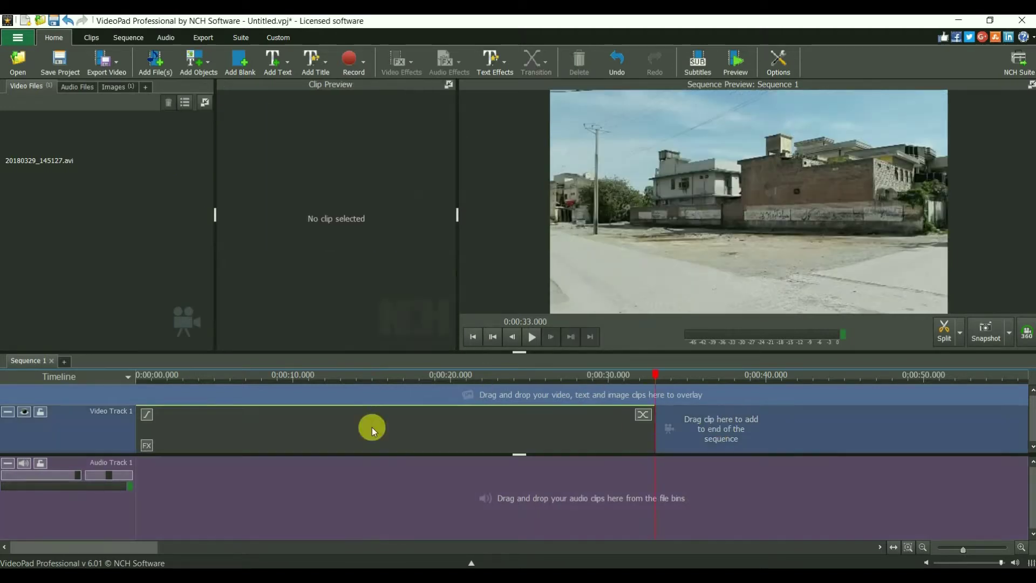
{"action": "left_click", "coordinate": [280, 442]}
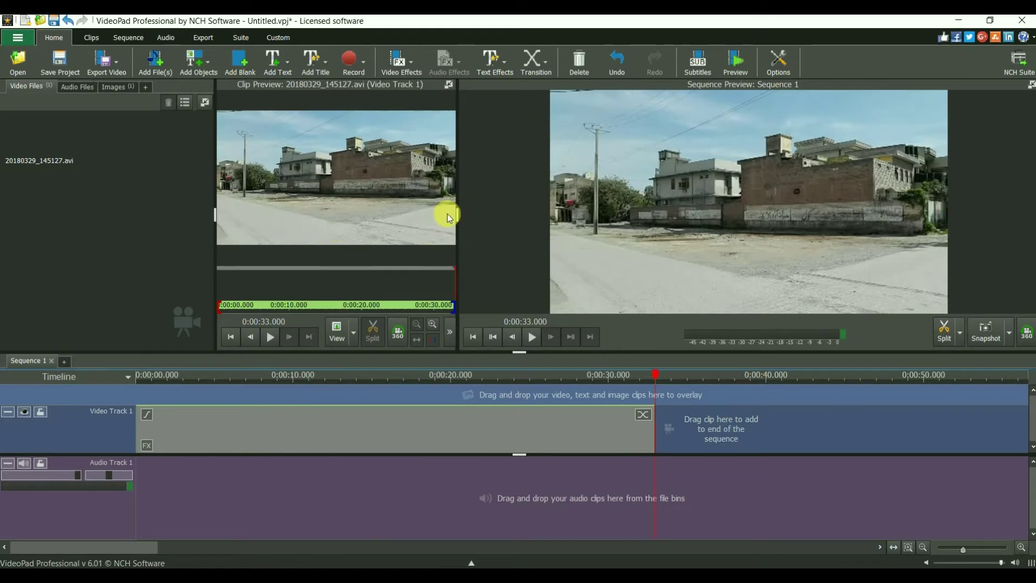
{"action": "left_click_drag", "start_coordinate": [468, 221], "coordinate": [569, 215]}
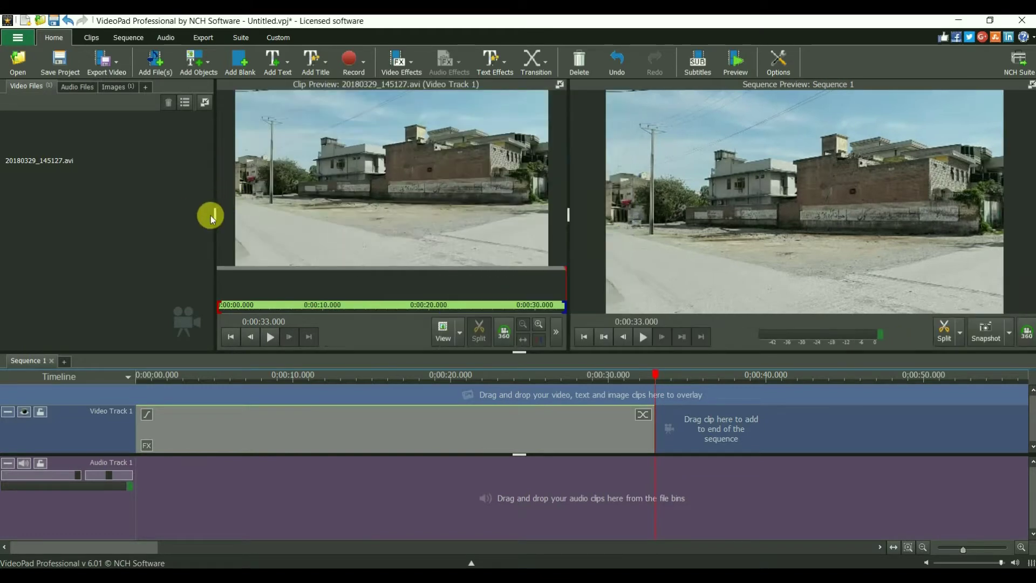
{"action": "left_click_drag", "start_coordinate": [214, 217], "coordinate": [155, 220]}
{"action": "left_click_drag", "start_coordinate": [255, 354], "coordinate": [254, 394]}
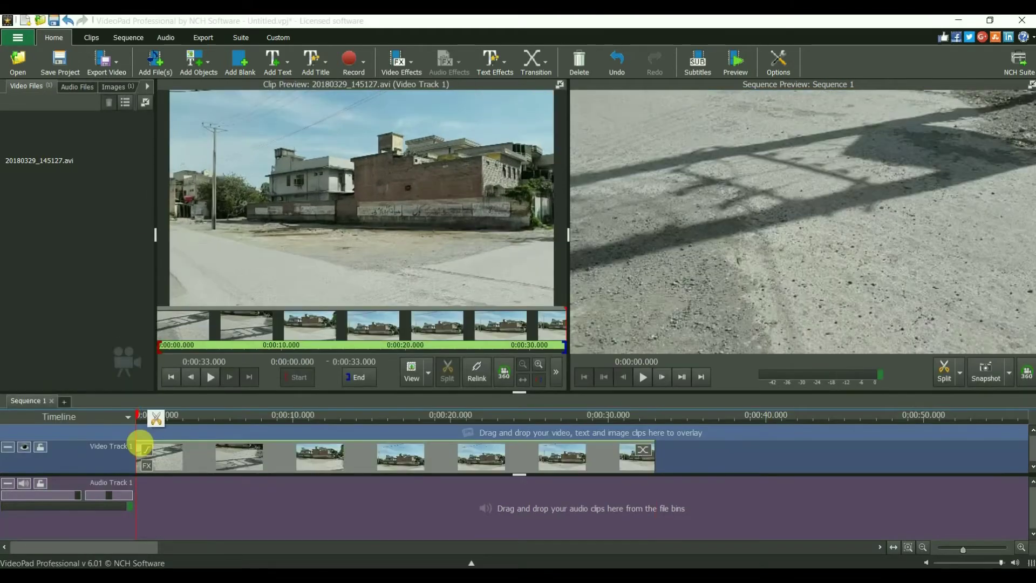
{"action": "left_click_drag", "start_coordinate": [184, 475], "coordinate": [190, 517]}
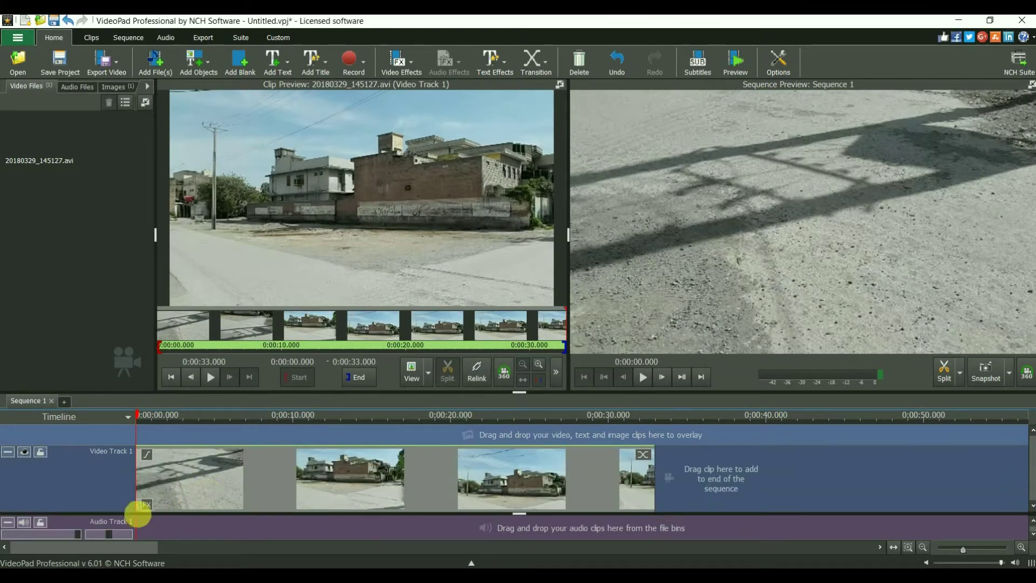
- Add a Zoom effect to the street clip, leaving X1/Y1 at 0 and X2/Y2 at 100
{"action": "left_click", "coordinate": [149, 506]}
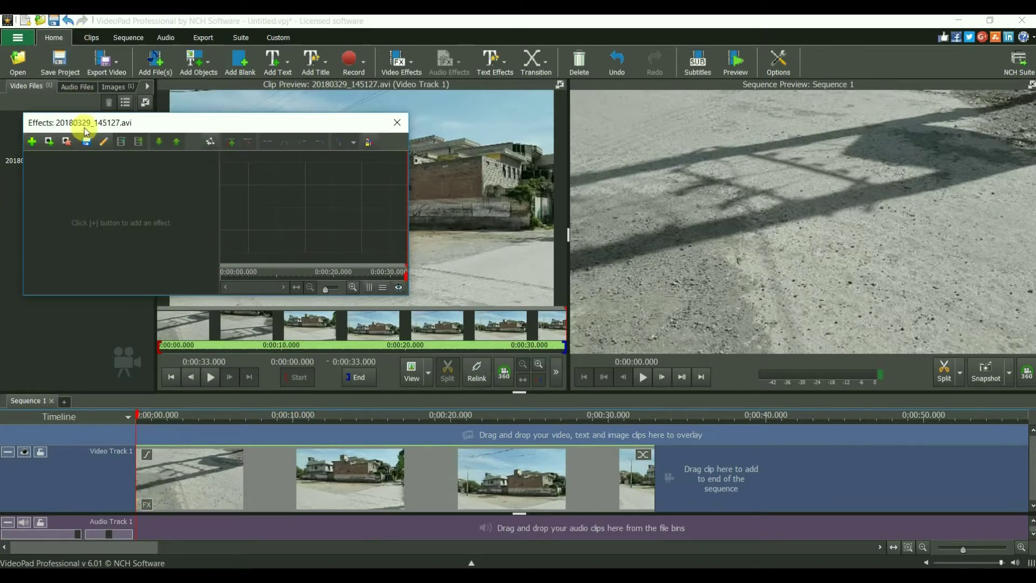
{"action": "left_click_drag", "start_coordinate": [85, 131], "coordinate": [186, 365]}
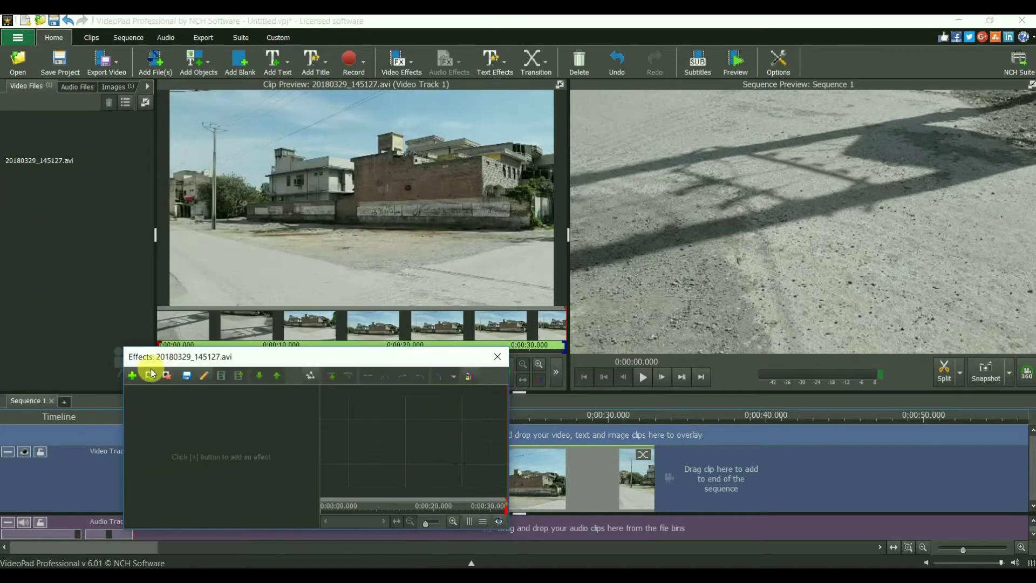
{"action": "left_click", "coordinate": [133, 377]}
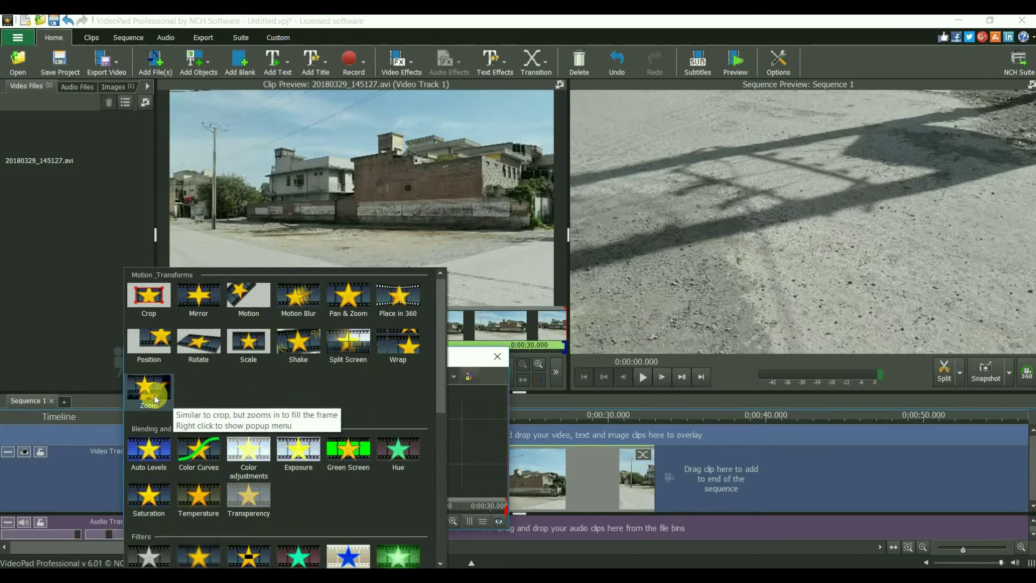
{"action": "left_click", "coordinate": [152, 392]}
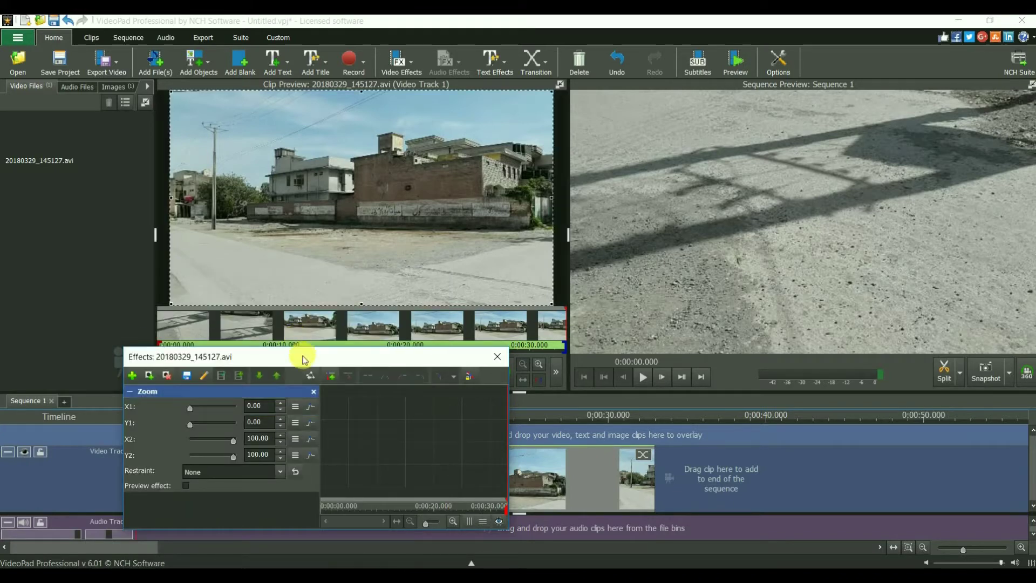
{"action": "left_click_drag", "start_coordinate": [304, 358], "coordinate": [228, 337]}
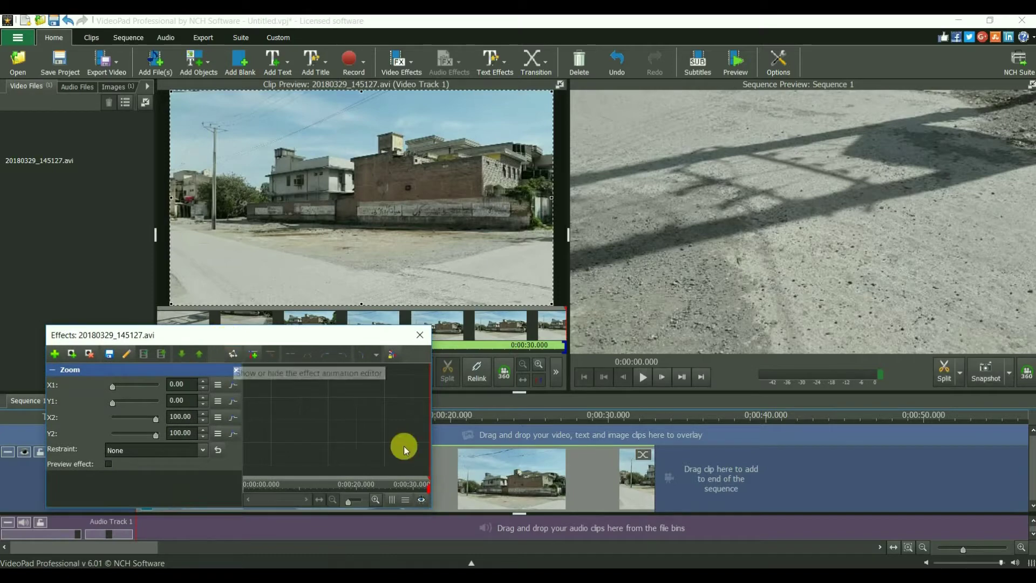
{"action": "left_click", "coordinate": [231, 359]}
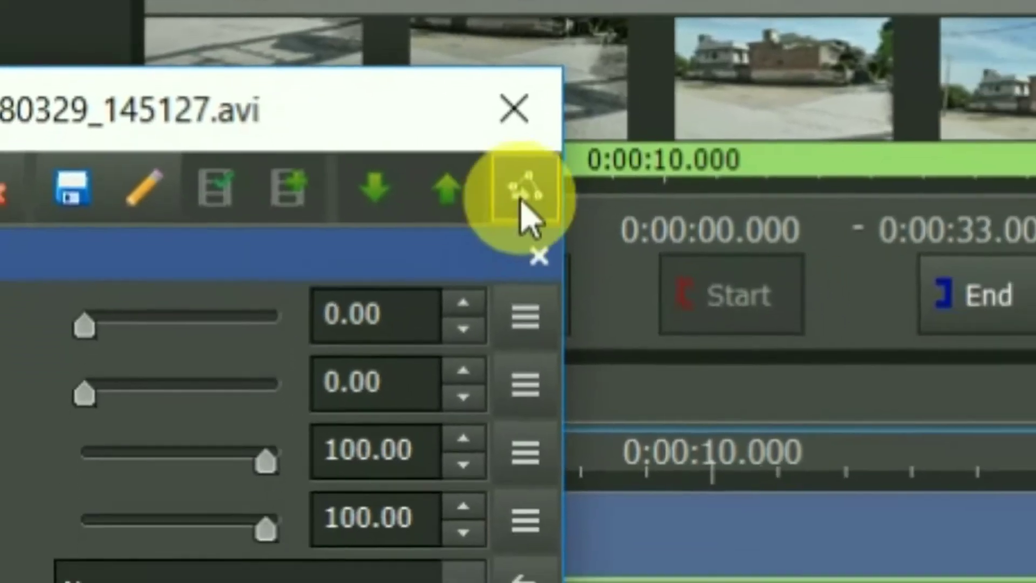
{"action": "left_click", "coordinate": [218, 357]}
{"action": "left_click", "coordinate": [486, 141]}
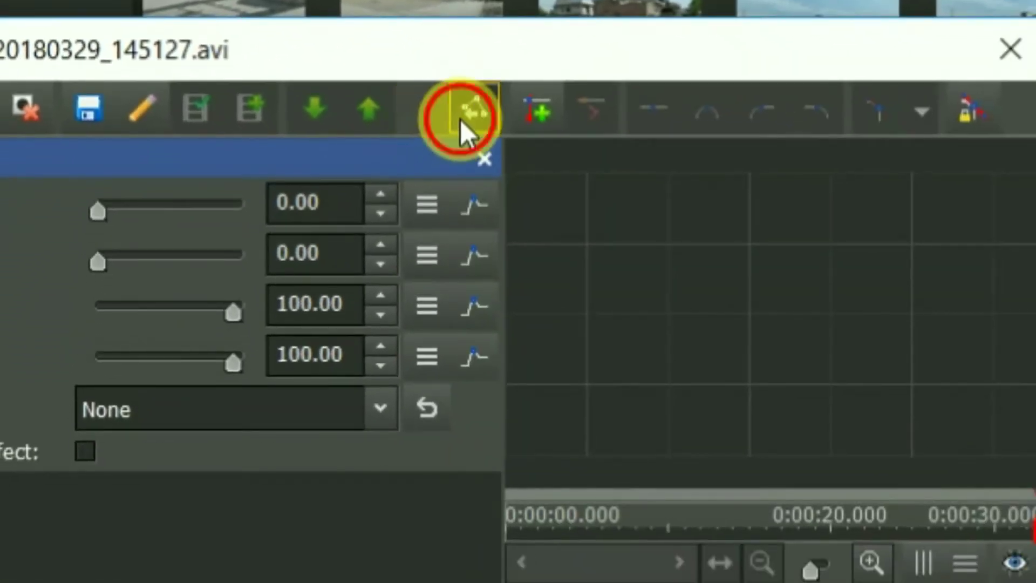
{"action": "left_click", "coordinate": [453, 143]}
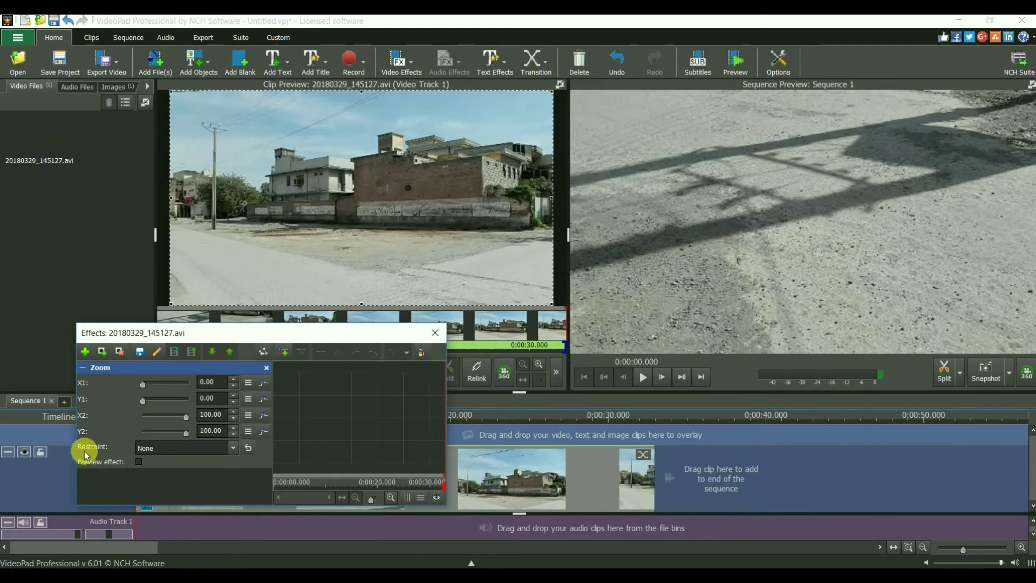
- Choose 16:9 in the Zoom effect's Restraint list, keeping the full-frame crop
{"action": "left_click", "coordinate": [192, 444]}
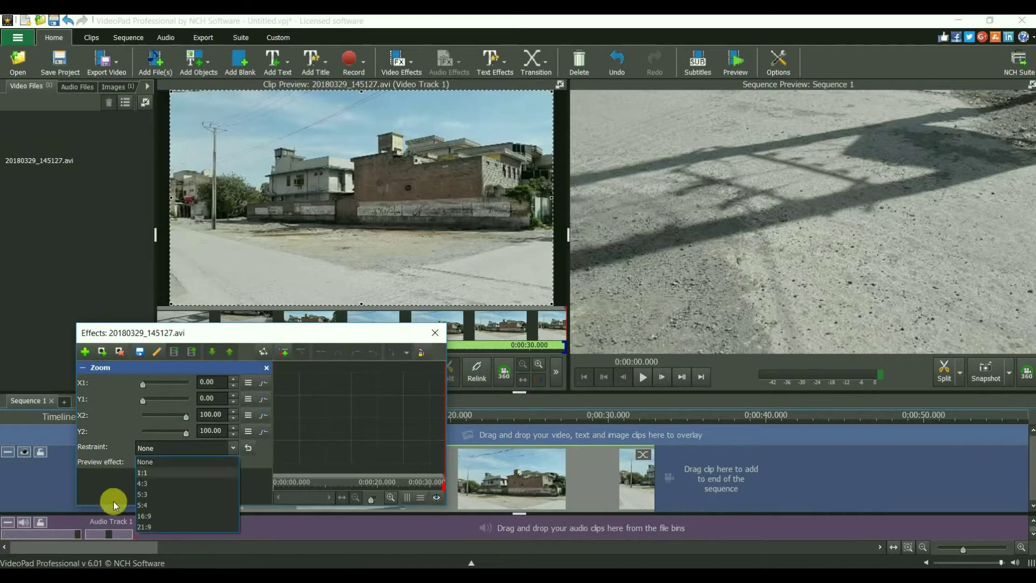
{"action": "left_click", "coordinate": [152, 515]}
{"action": "left_click_drag", "start_coordinate": [287, 338], "coordinate": [294, 368]}
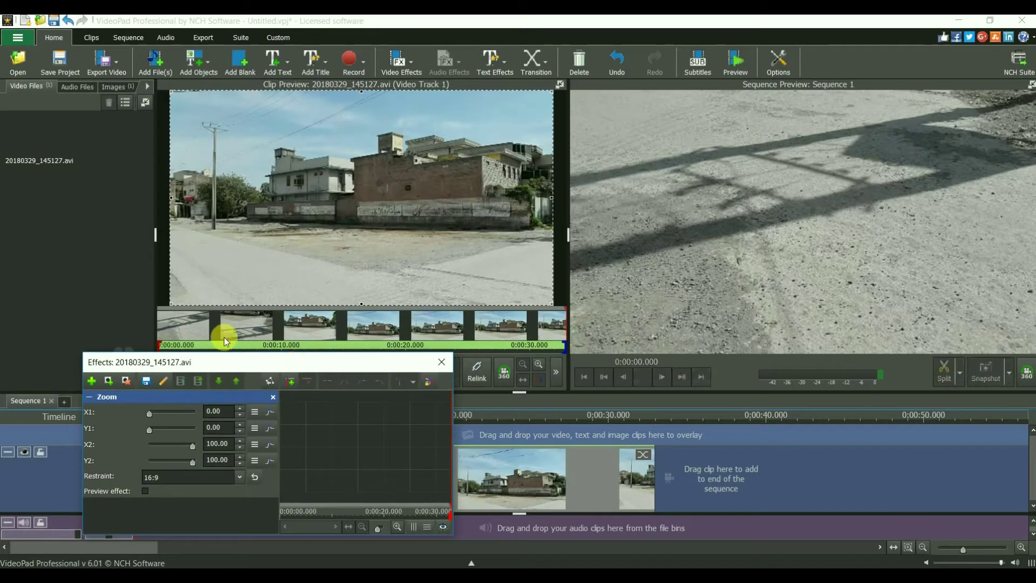
{"action": "left_click", "coordinate": [165, 475]}
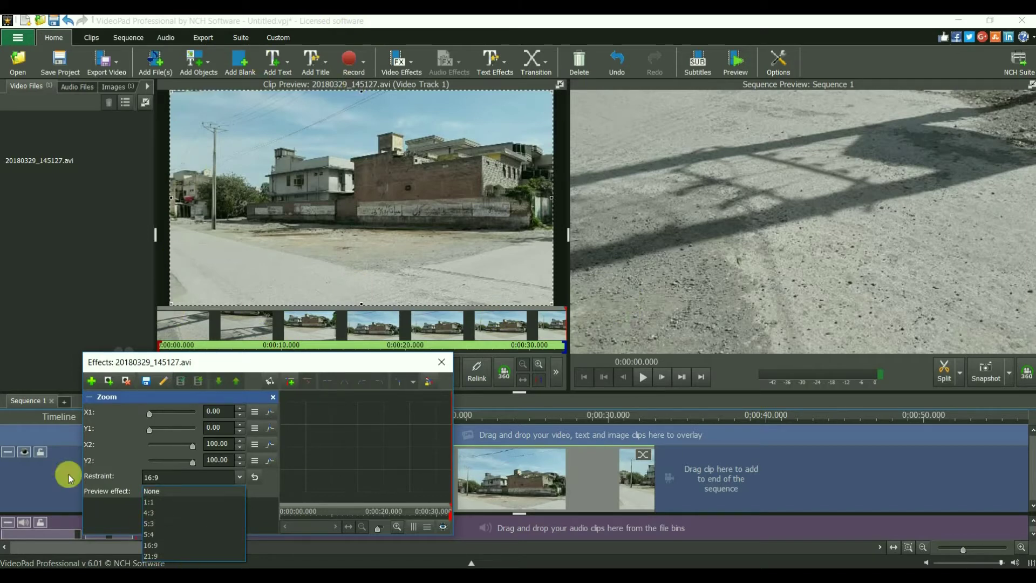
{"action": "left_click", "coordinate": [164, 547]}
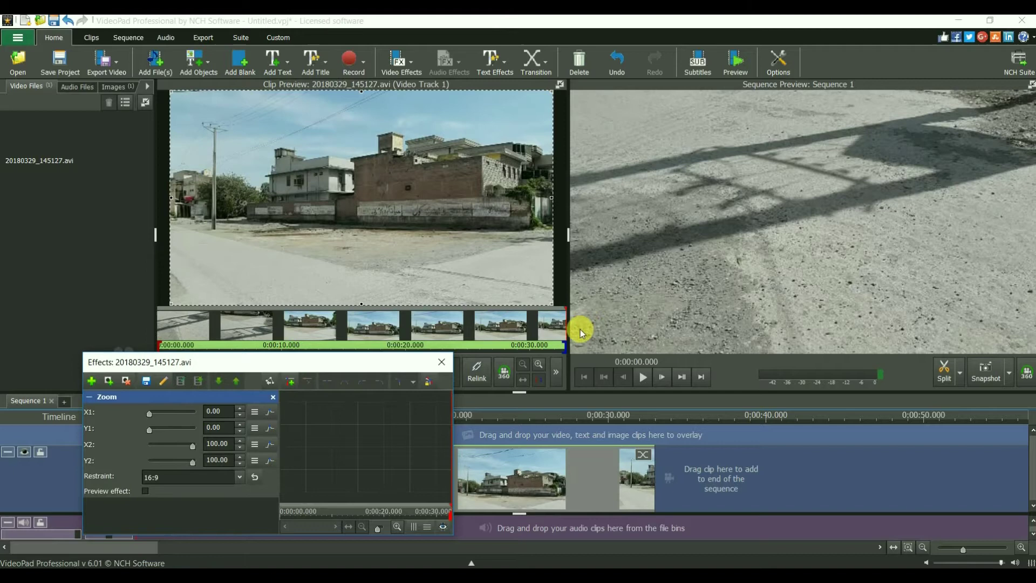
{"action": "left_click_drag", "start_coordinate": [286, 367], "coordinate": [318, 371]}
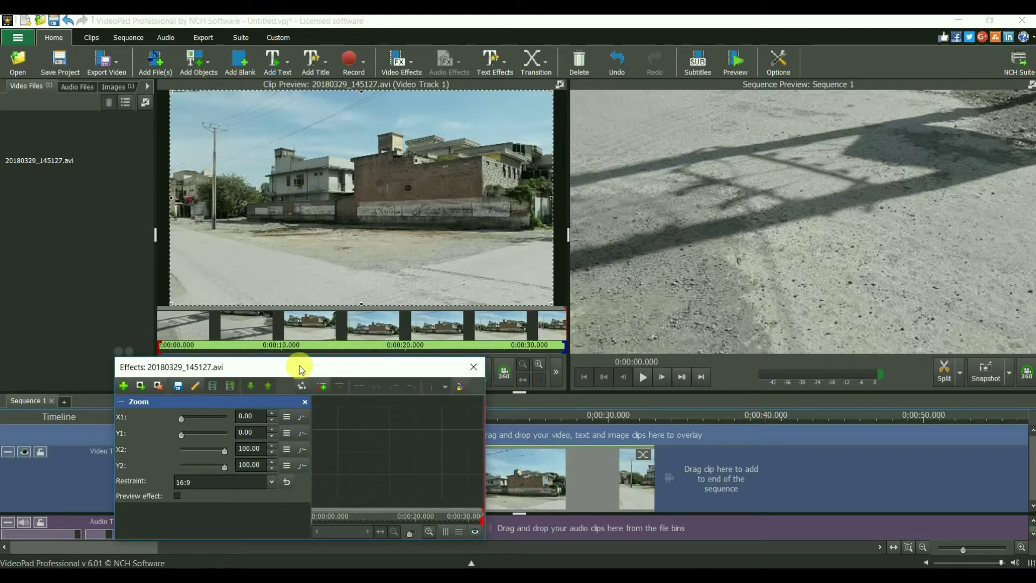
- Add full-frame Zoom keyframes at the clip's end and at about 7.4 seconds
{"action": "left_click_drag", "start_coordinate": [301, 370], "coordinate": [258, 353]}
{"action": "mouse_move", "coordinate": [273, 498]}
{"action": "left_mouse_down"}
{"action": "mouse_move", "coordinate": [261, 497]}
{"action": "mouse_move", "coordinate": [443, 497]}
{"action": "mouse_move", "coordinate": [261, 500]}
{"action": "mouse_move", "coordinate": [290, 510]}
{"action": "mouse_move", "coordinate": [441, 506]}
{"action": "mouse_move", "coordinate": [424, 497]}
{"action": "mouse_move", "coordinate": [265, 502]}
{"action": "left_mouse_up"}
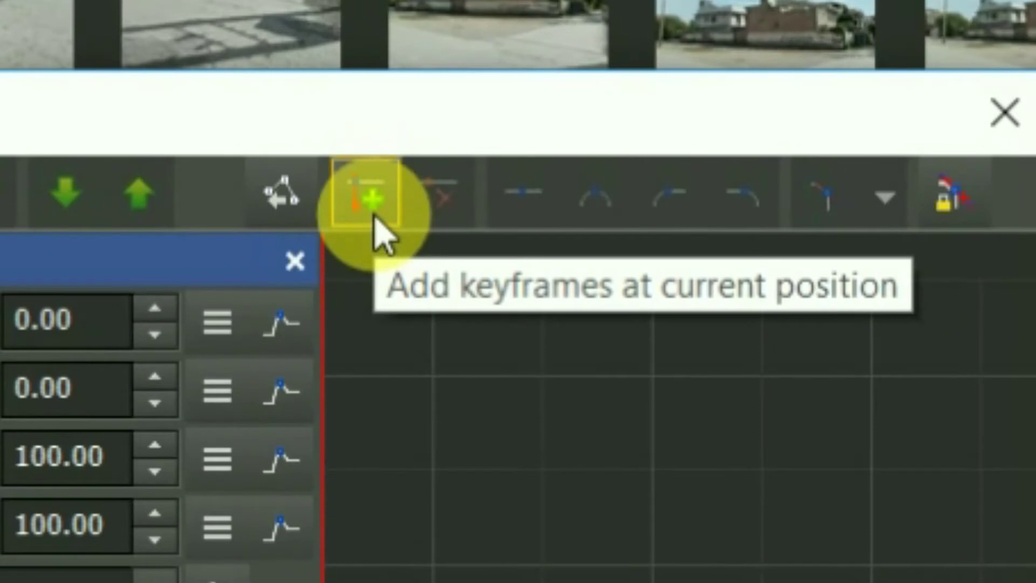
{"action": "left_click", "coordinate": [374, 215]}
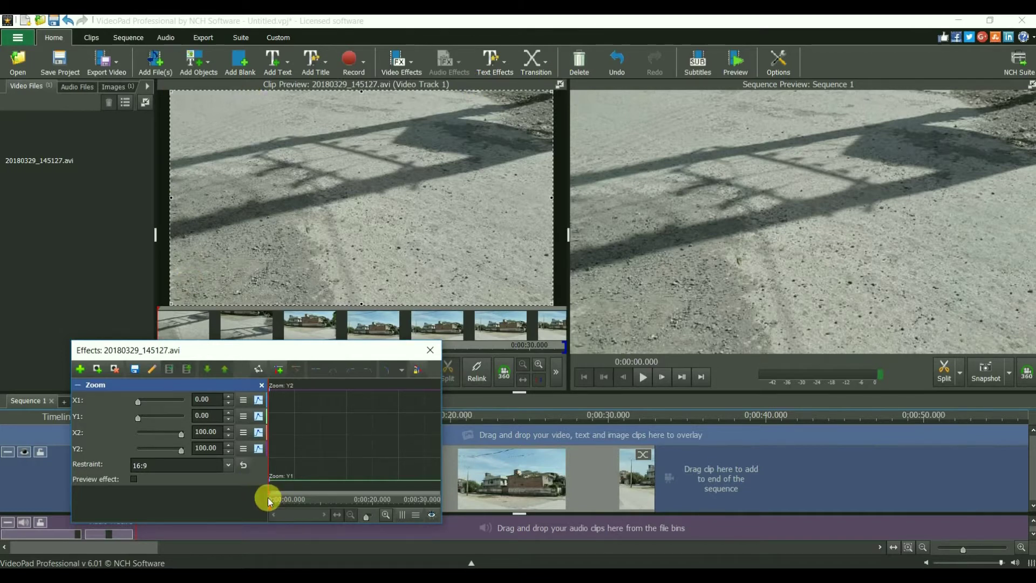
{"action": "left_click_drag", "start_coordinate": [274, 504], "coordinate": [308, 507]}
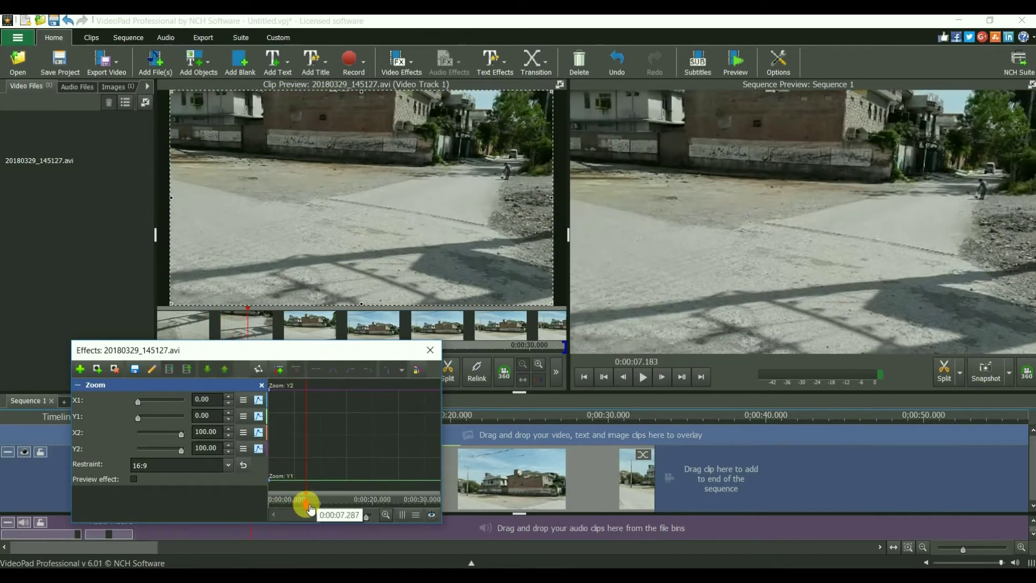
{"action": "left_click_drag", "start_coordinate": [310, 508], "coordinate": [307, 503]}
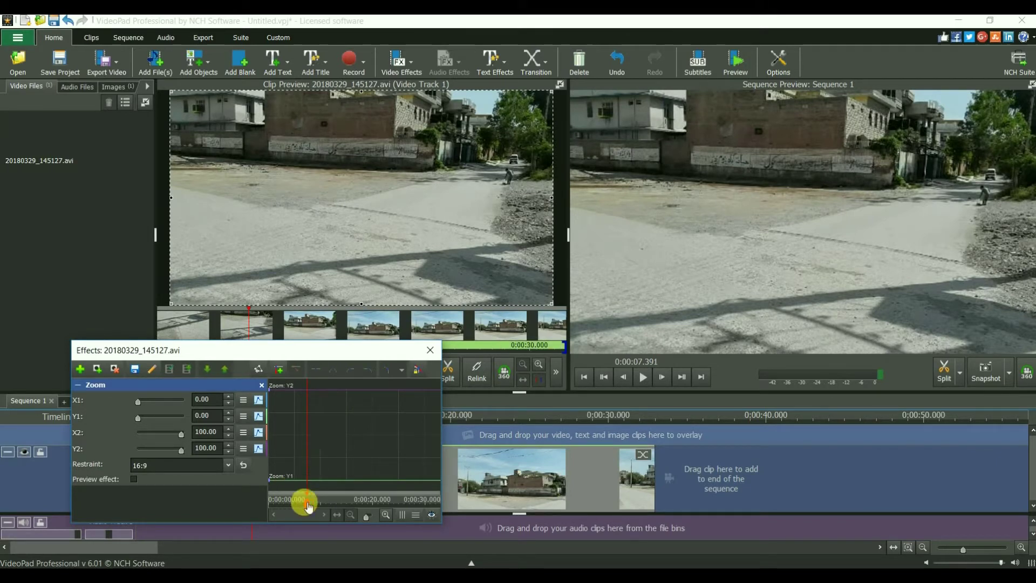
{"action": "left_click", "coordinate": [282, 370]}
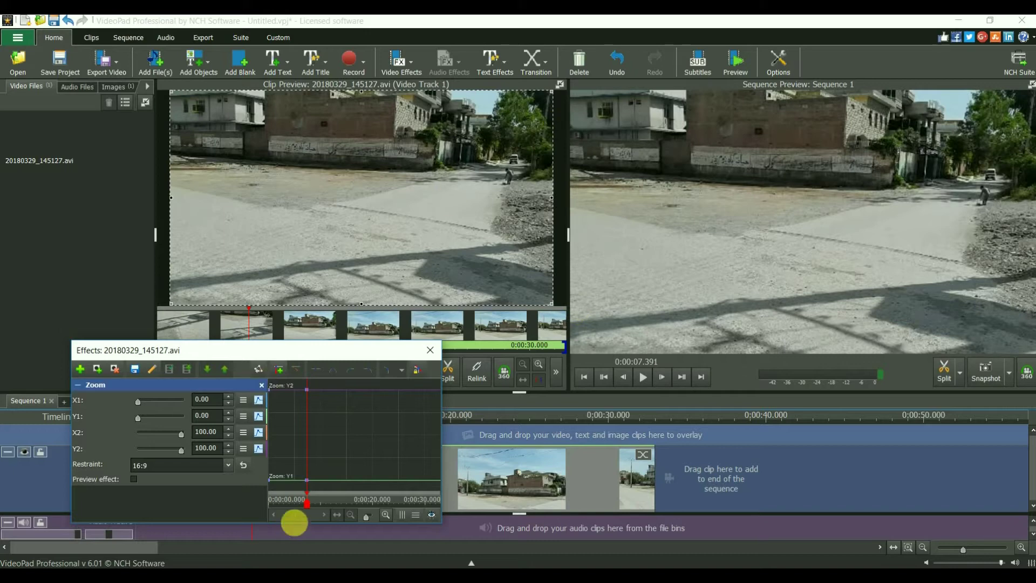
{"action": "left_click_drag", "start_coordinate": [312, 509], "coordinate": [317, 456]}
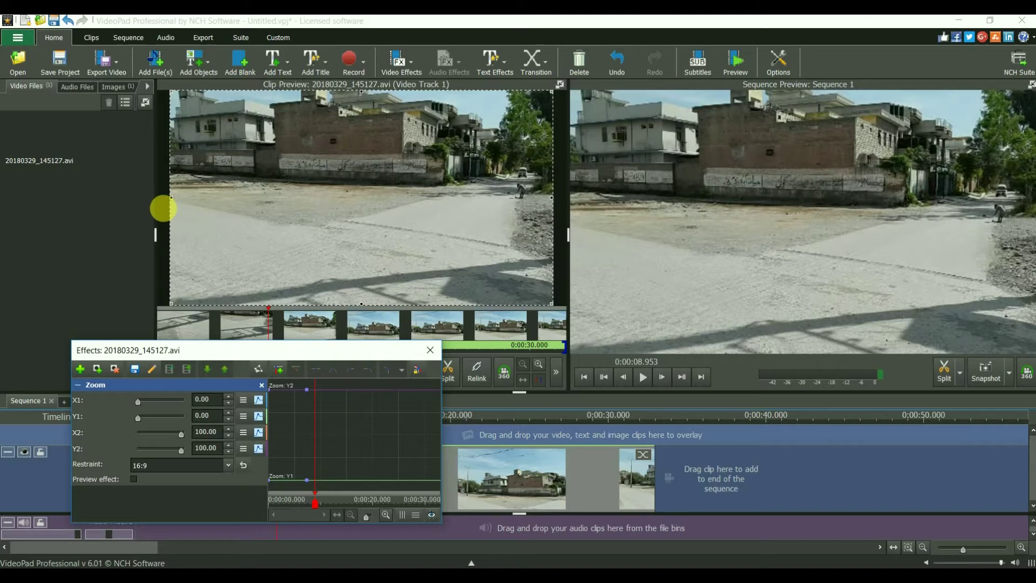
- Shrink the zoom crop onto the brick building and keyframe it at 0:00:07.808
{"action": "left_click_drag", "start_coordinate": [176, 200], "coordinate": [430, 201]}
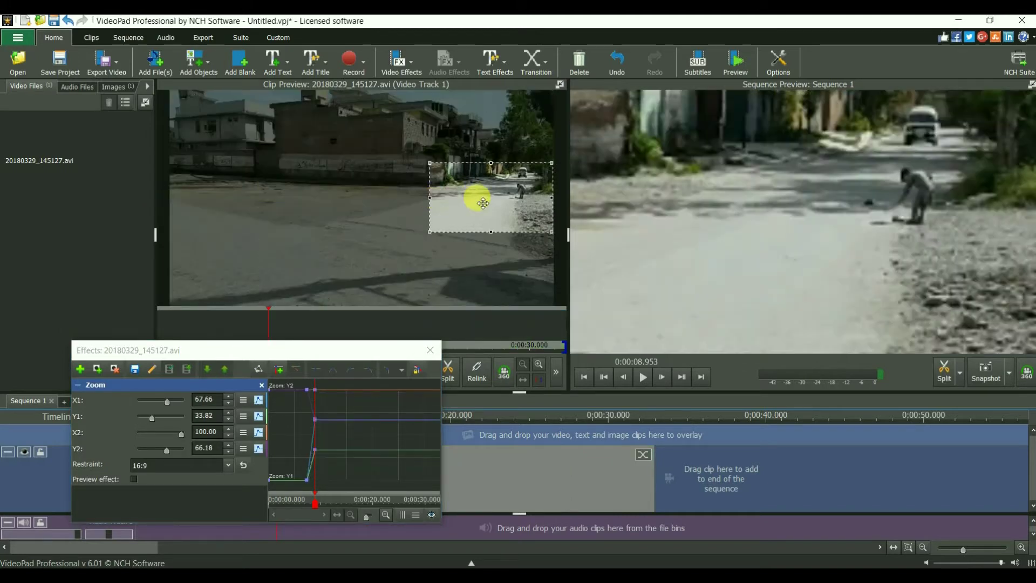
{"action": "left_click_drag", "start_coordinate": [501, 211], "coordinate": [321, 133]}
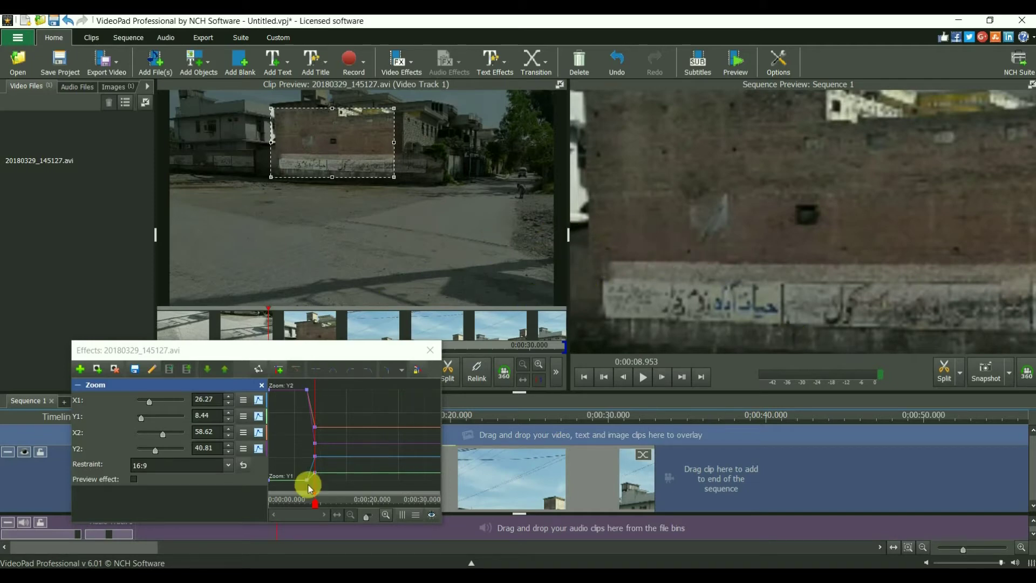
{"action": "mouse_move", "coordinate": [324, 507]}
{"action": "left_mouse_down"}
{"action": "mouse_move", "coordinate": [302, 503]}
{"action": "mouse_move", "coordinate": [329, 509]}
{"action": "left_mouse_up"}
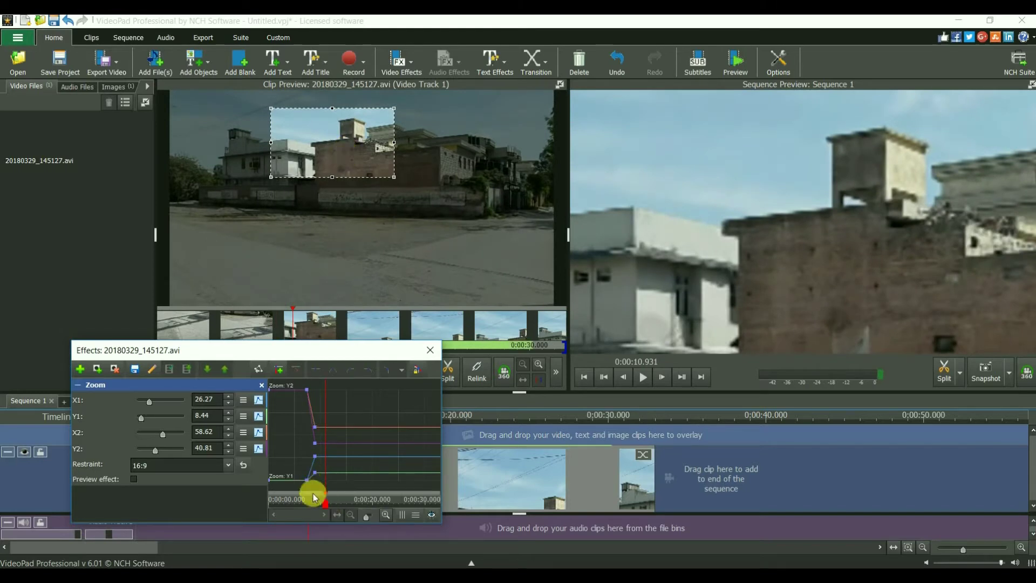
{"action": "left_click_drag", "start_coordinate": [363, 151], "coordinate": [399, 182]}
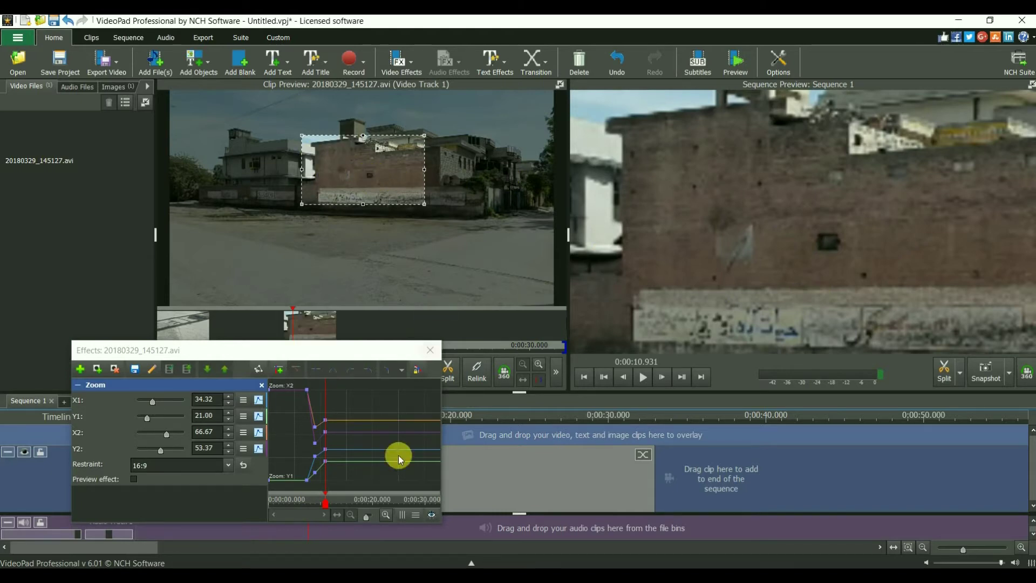
{"action": "left_click", "coordinate": [332, 506]}
{"action": "key", "text": "space"}
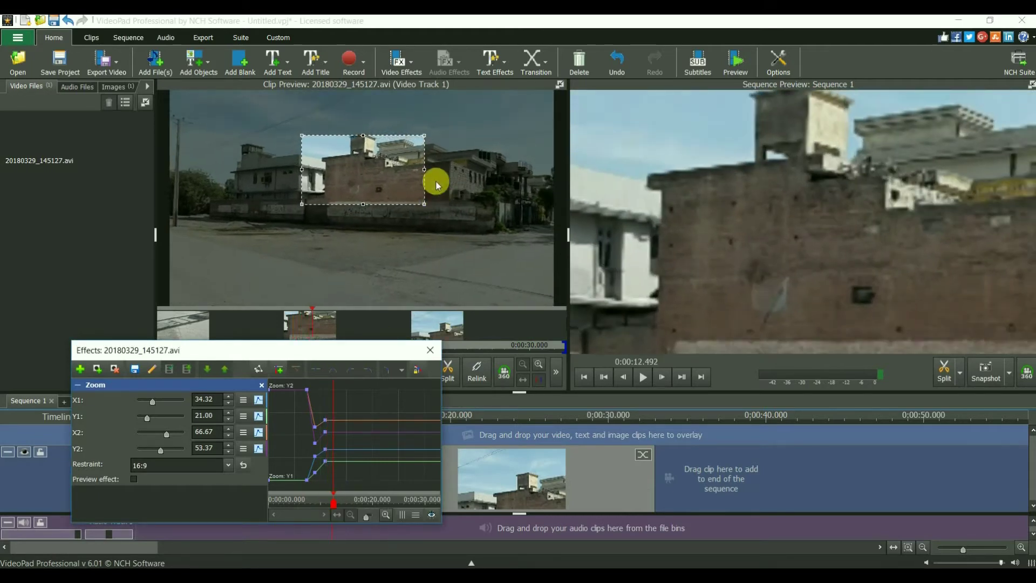
- Add keyframes lowering the crop down the wall, reaching 40.11/45.88/72.46/78.24 at 0:00:17.385
{"action": "left_click_drag", "start_coordinate": [385, 185], "coordinate": [398, 198]}
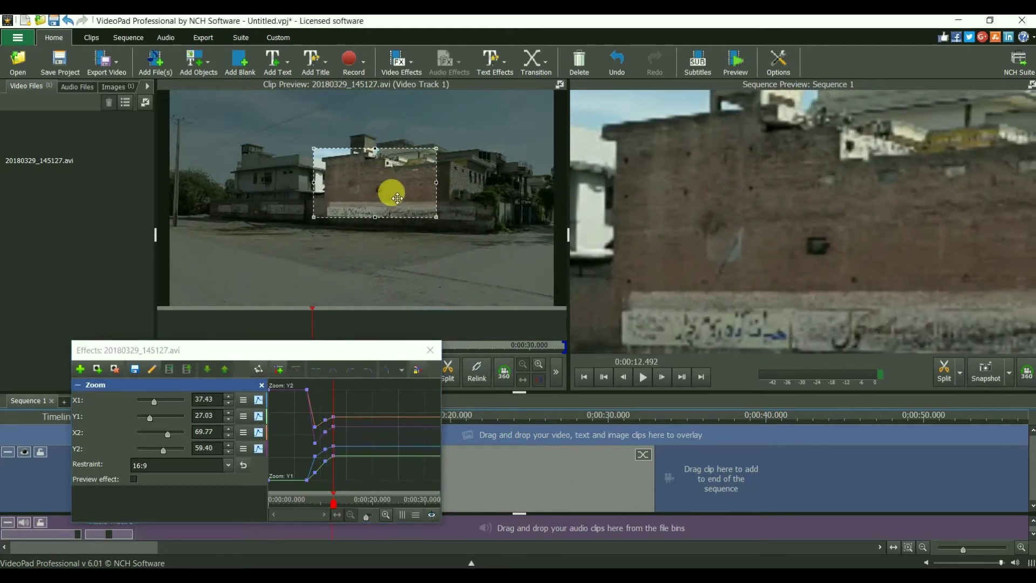
{"action": "left_click", "coordinate": [342, 503]}
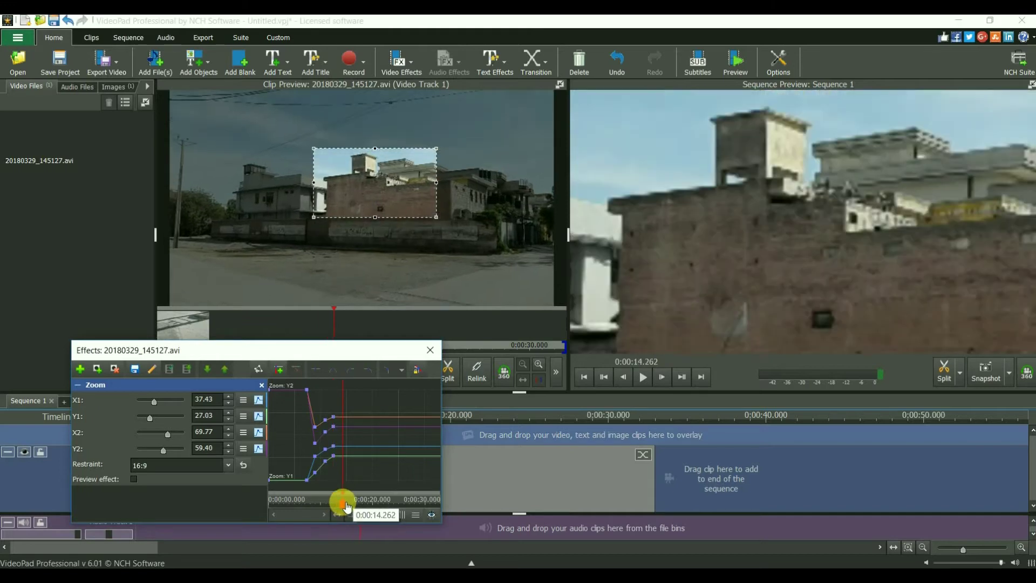
{"action": "left_click_drag", "start_coordinate": [392, 194], "coordinate": [396, 213]}
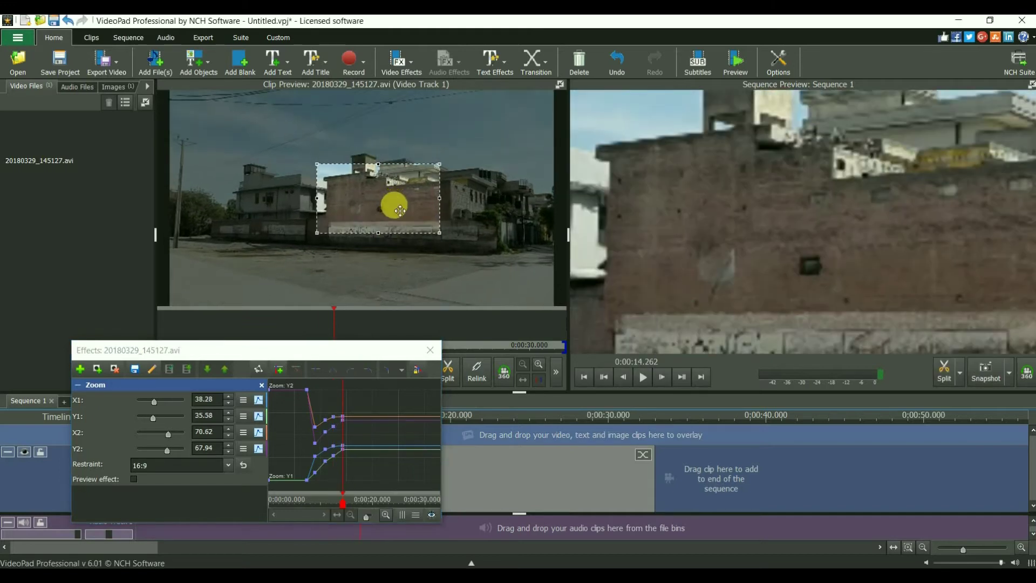
{"action": "left_click_drag", "start_coordinate": [346, 502], "coordinate": [350, 503]}
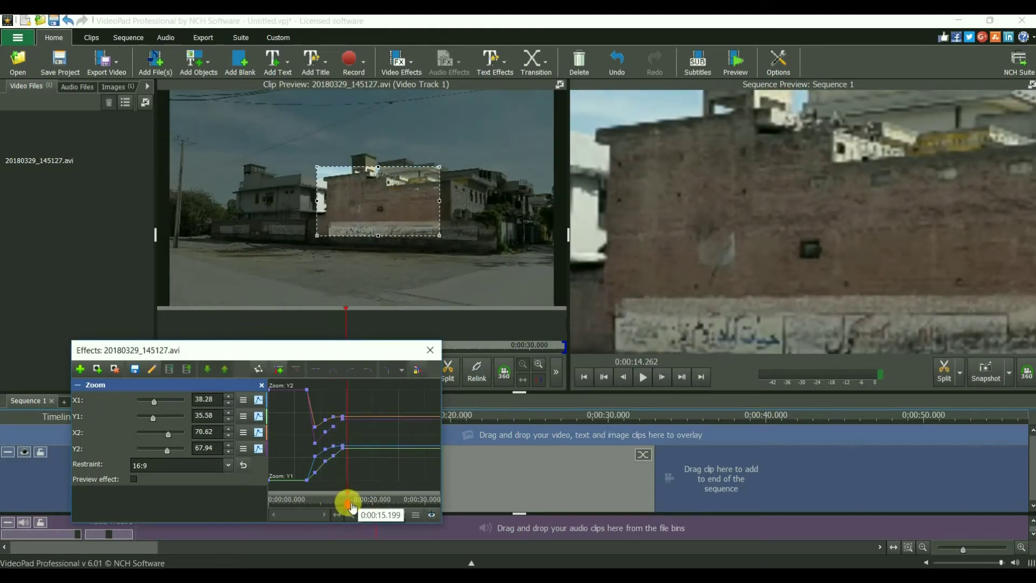
{"action": "left_click_drag", "start_coordinate": [387, 202], "coordinate": [385, 221]}
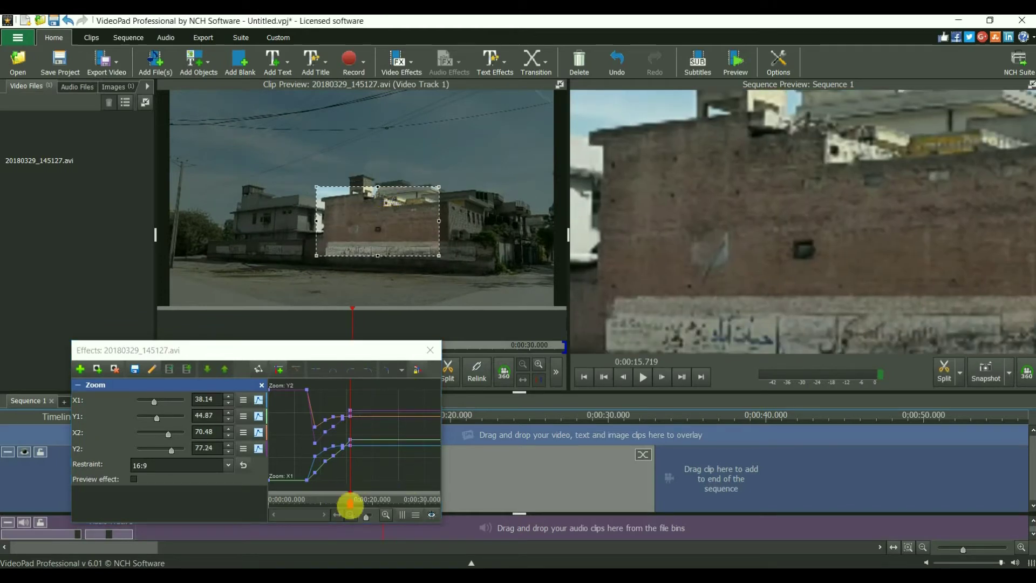
{"action": "left_click_drag", "start_coordinate": [350, 503], "coordinate": [359, 502]}
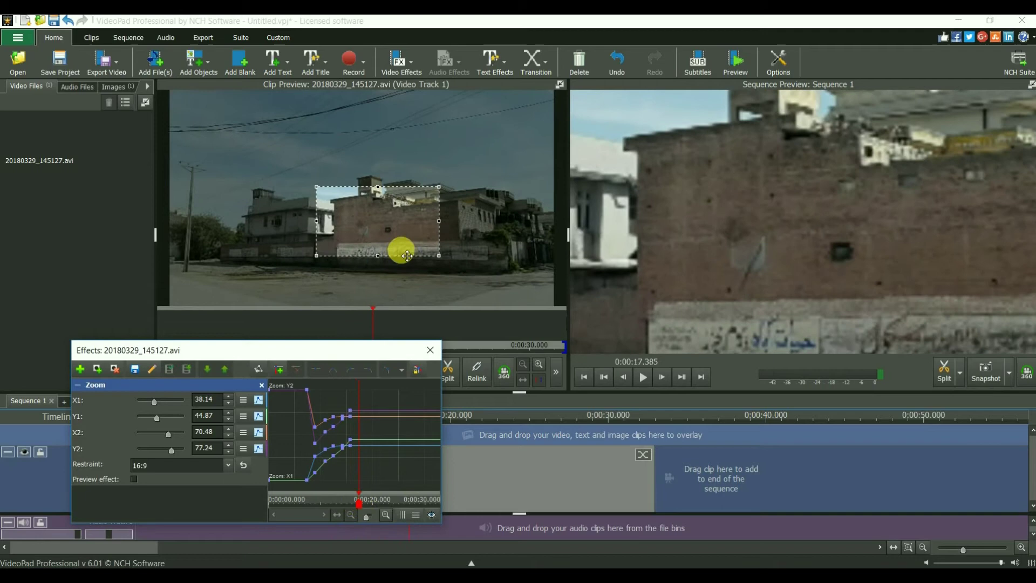
{"action": "left_click_drag", "start_coordinate": [407, 255], "coordinate": [415, 257]}
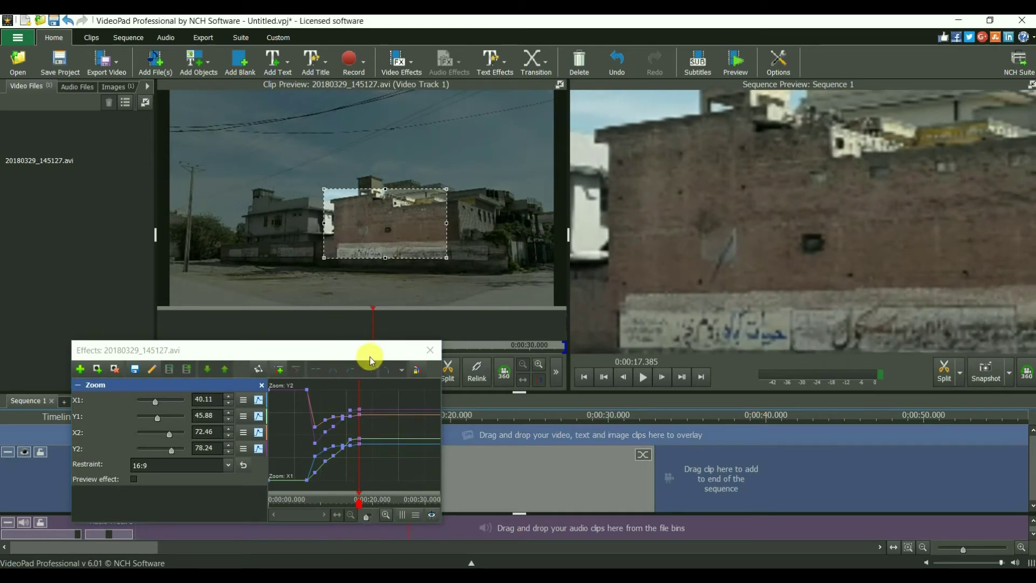
{"action": "left_click_drag", "start_coordinate": [370, 358], "coordinate": [343, 98]}
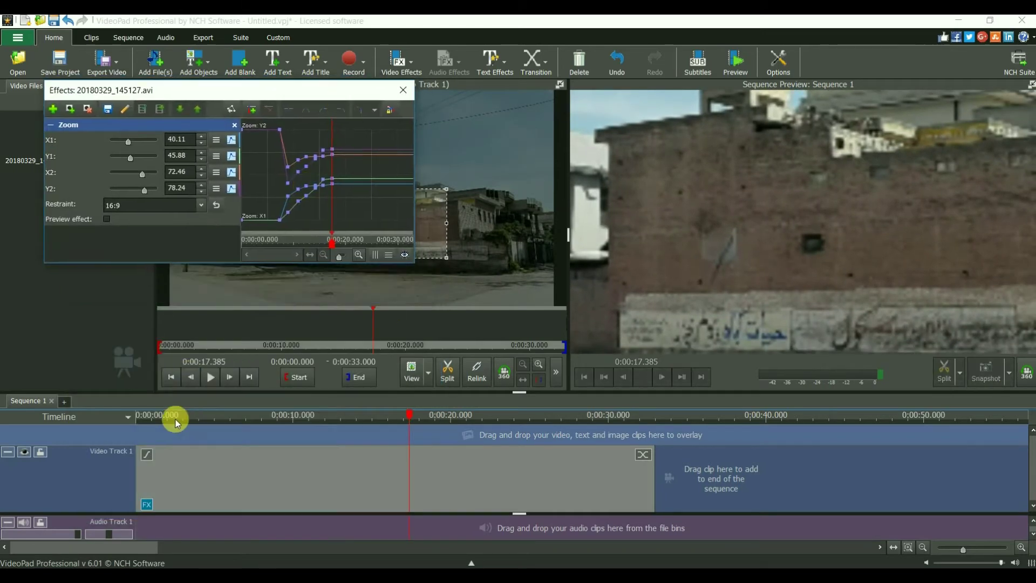
- Replay the sequence from the start to review the pan
{"action": "left_click", "coordinate": [133, 416]}
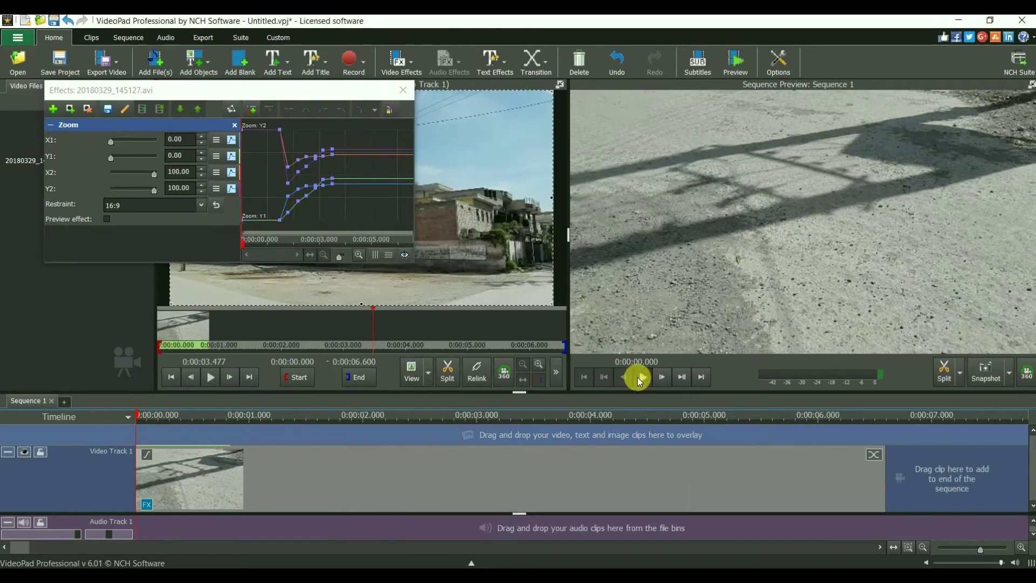
{"action": "left_click", "coordinate": [639, 378]}
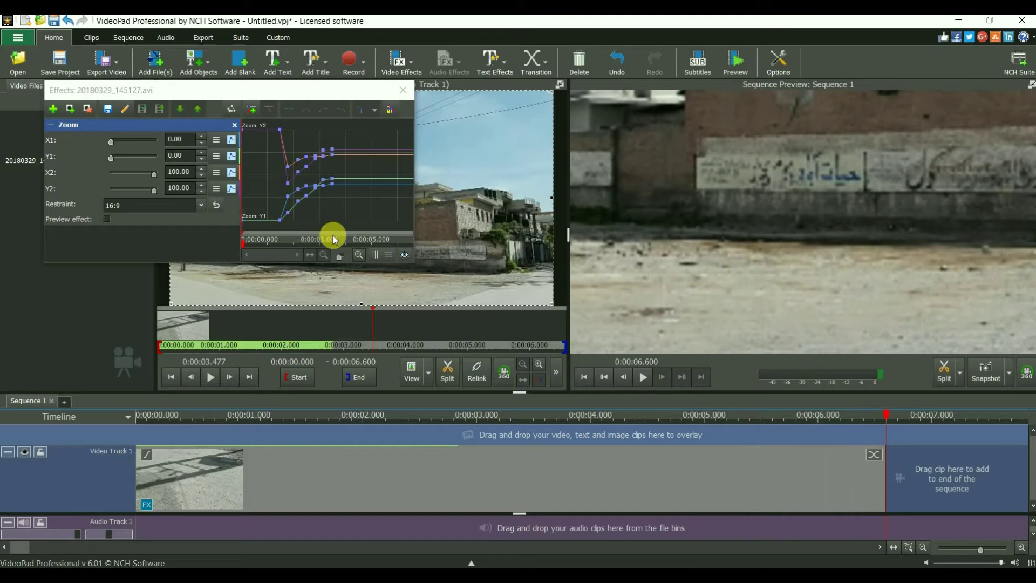
{"action": "left_click_drag", "start_coordinate": [316, 89], "coordinate": [342, 369]}
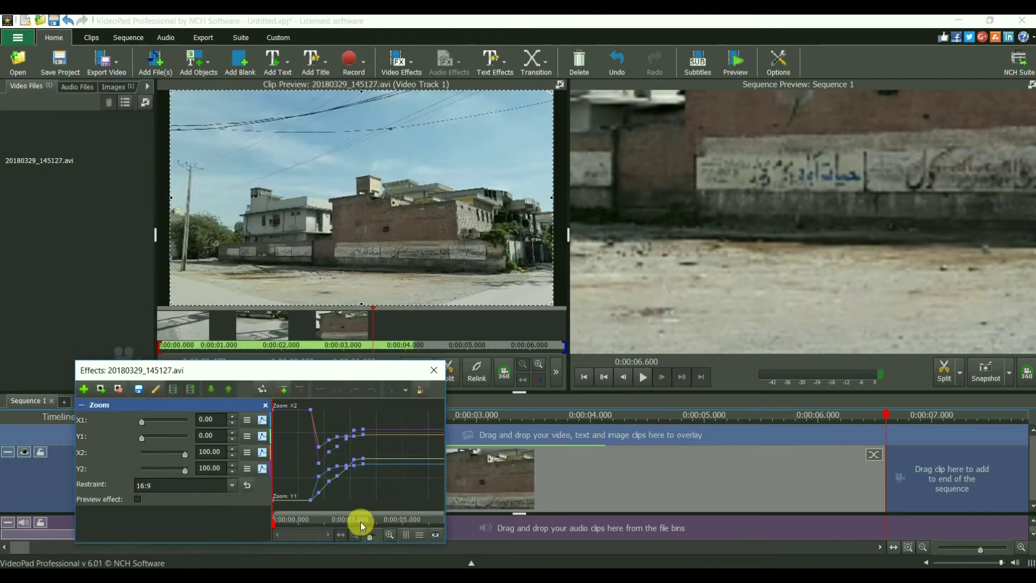
- Add crop keyframes at 3.81, 4.31, 4.77, 5.25 and 6.60 seconds, ending at 45.34/28.04/77.68/60.40
{"action": "left_click_drag", "start_coordinate": [362, 525], "coordinate": [376, 527]}
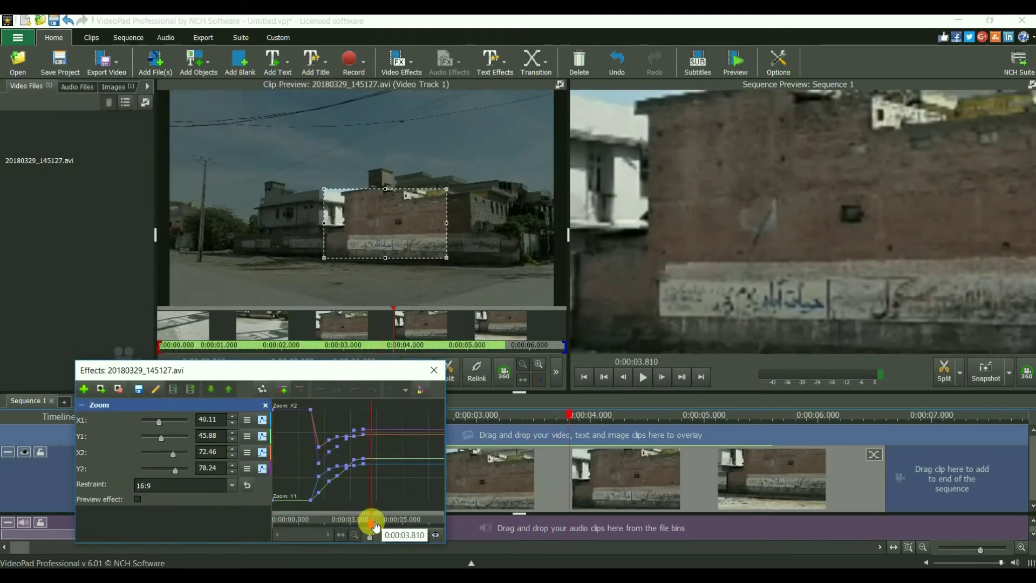
{"action": "left_click_drag", "start_coordinate": [389, 233], "coordinate": [410, 231]}
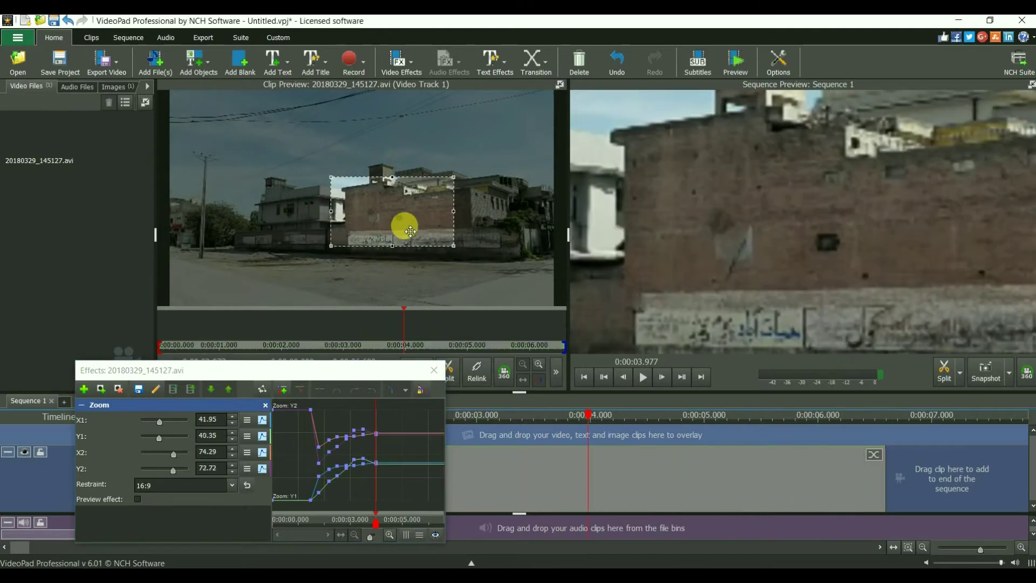
{"action": "left_click_drag", "start_coordinate": [376, 524], "coordinate": [388, 528]}
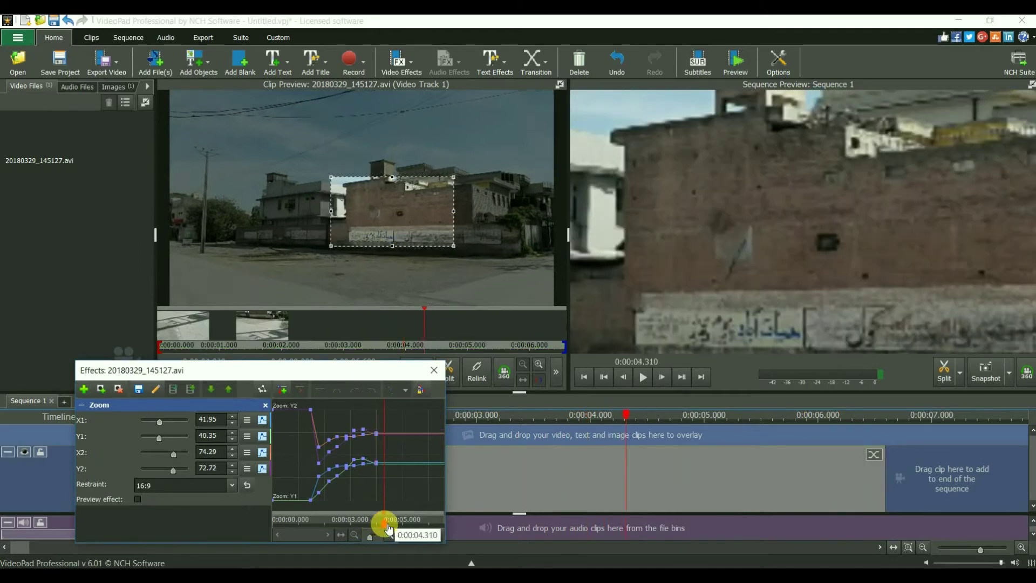
{"action": "left_click_drag", "start_coordinate": [416, 232], "coordinate": [421, 229]}
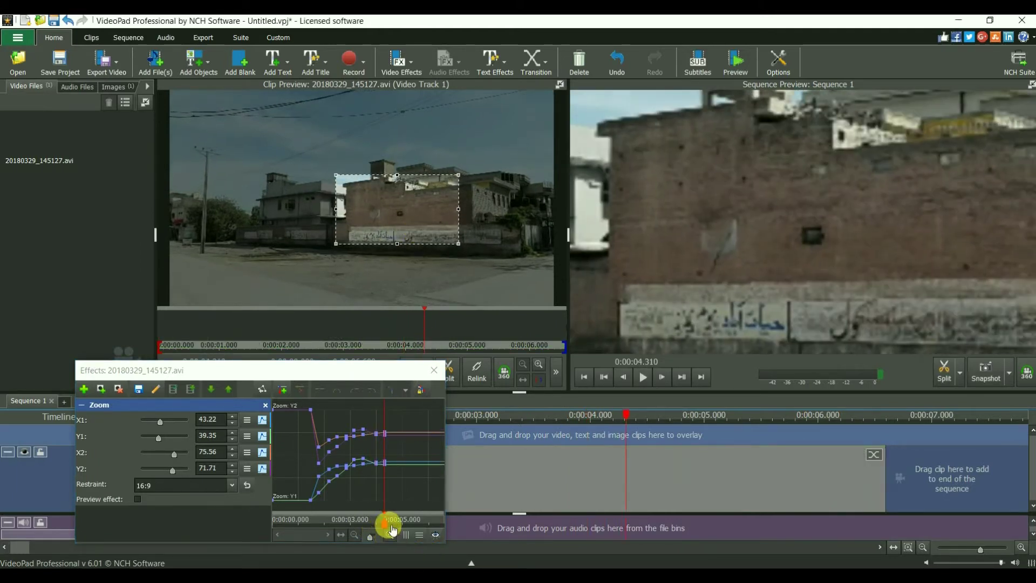
{"action": "left_click_drag", "start_coordinate": [392, 531], "coordinate": [397, 527]}
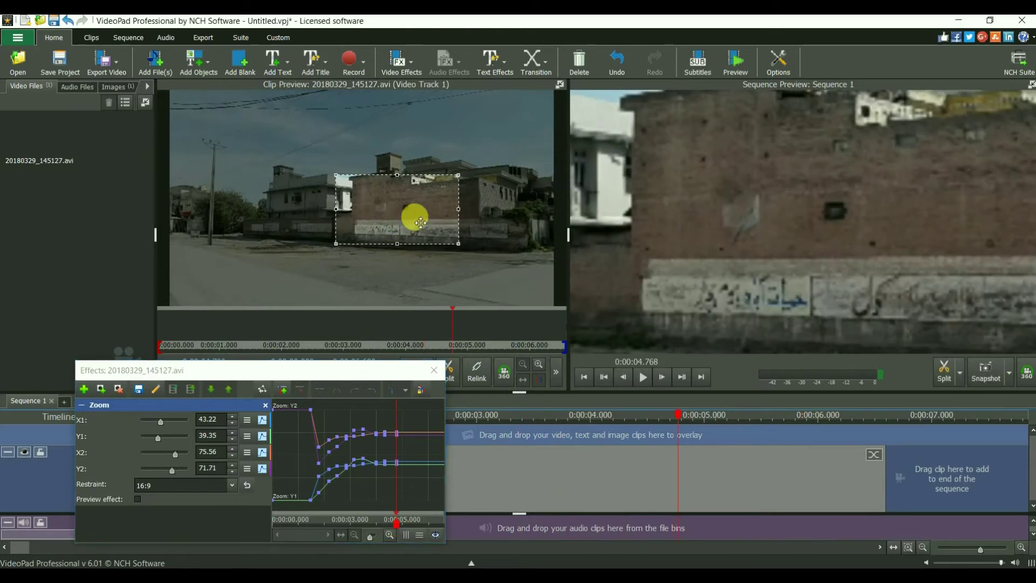
{"action": "left_click_drag", "start_coordinate": [420, 222], "coordinate": [430, 217]}
{"action": "left_click_drag", "start_coordinate": [398, 524], "coordinate": [408, 523]}
{"action": "left_click_drag", "start_coordinate": [420, 219], "coordinate": [418, 216]}
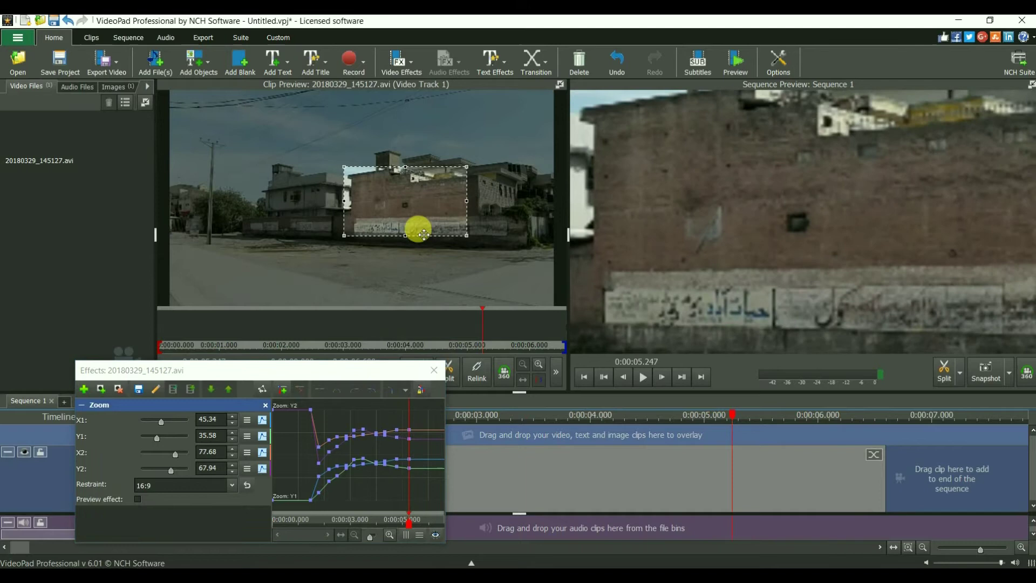
{"action": "left_click_drag", "start_coordinate": [412, 520], "coordinate": [469, 518]}
{"action": "left_click_drag", "start_coordinate": [417, 211], "coordinate": [414, 192]}
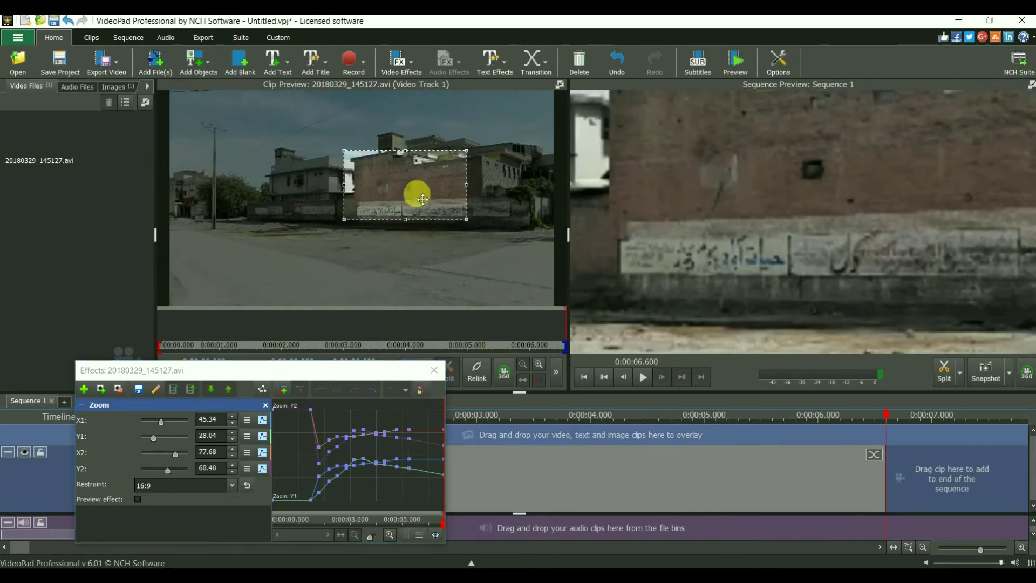
{"action": "left_click_drag", "start_coordinate": [369, 375], "coordinate": [375, 173]}
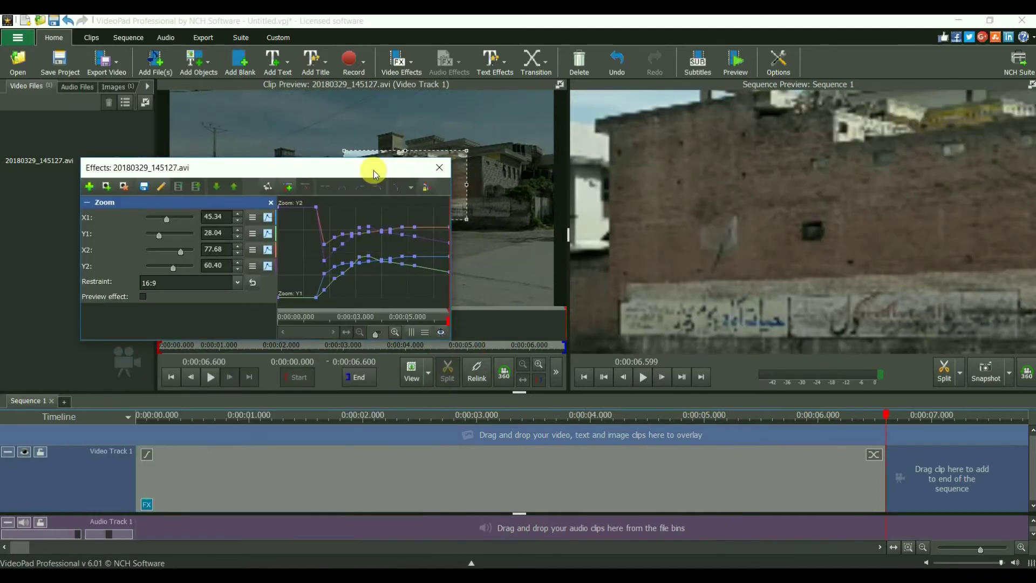
{"action": "left_click", "coordinate": [139, 419]}
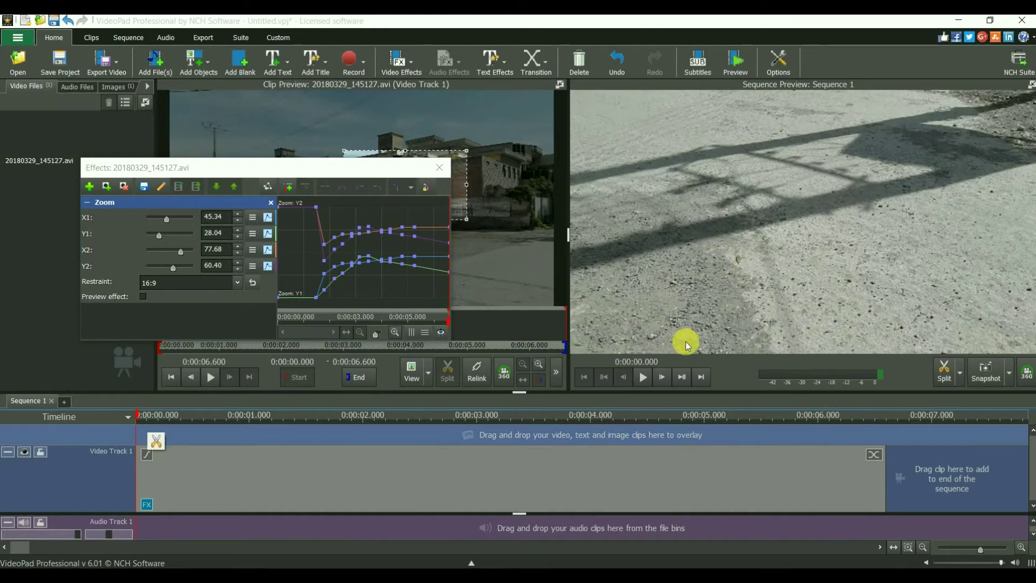
{"action": "scroll", "coordinate": [195, 469], "scroll_direction": "down", "scroll_amount": 2}
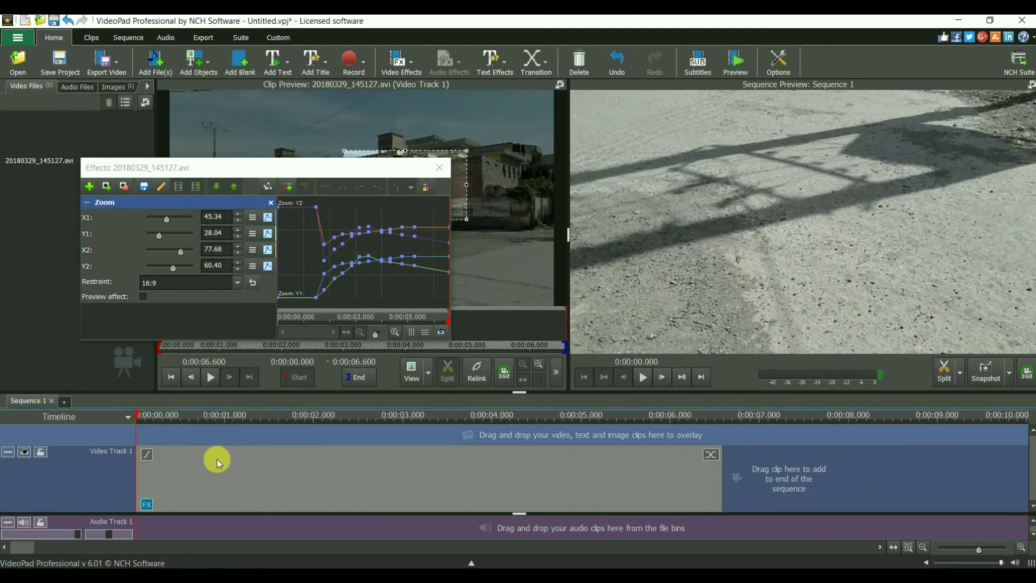
{"action": "left_click", "coordinate": [641, 380]}
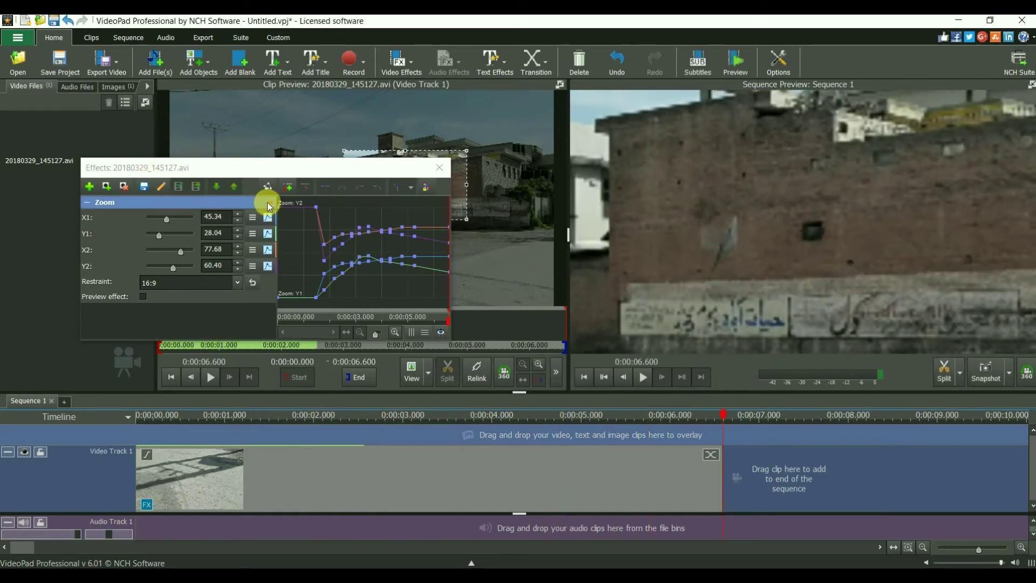
{"action": "left_click", "coordinate": [233, 210]}
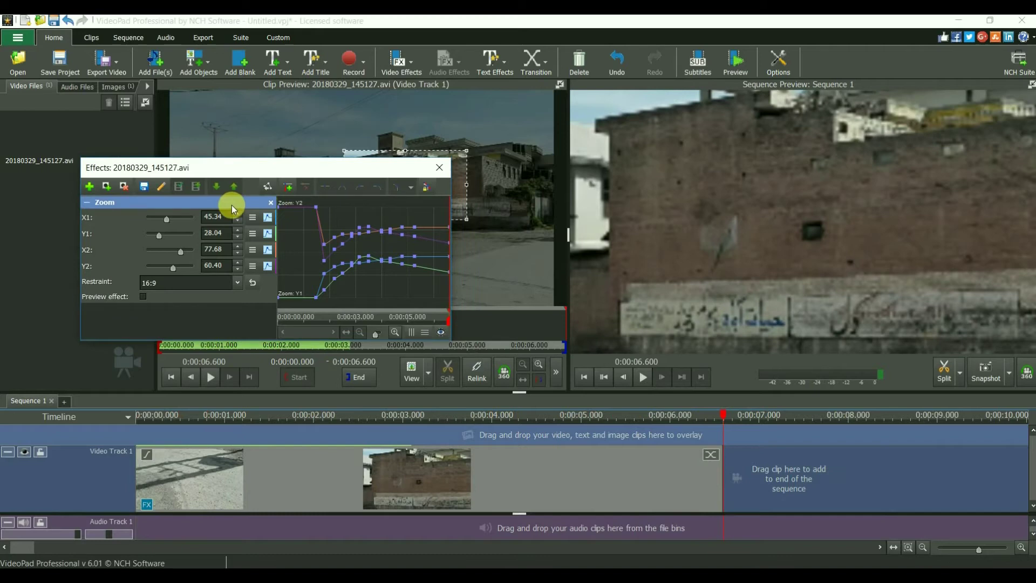
{"action": "left_click", "coordinate": [272, 203]}
{"action": "left_click", "coordinate": [128, 422]}
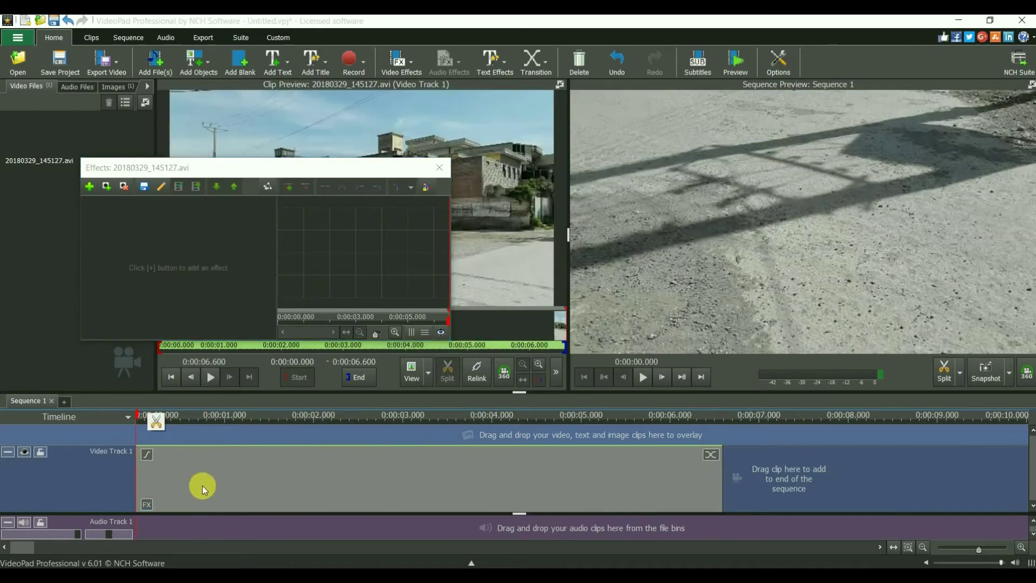
{"action": "left_click", "coordinate": [643, 377]}
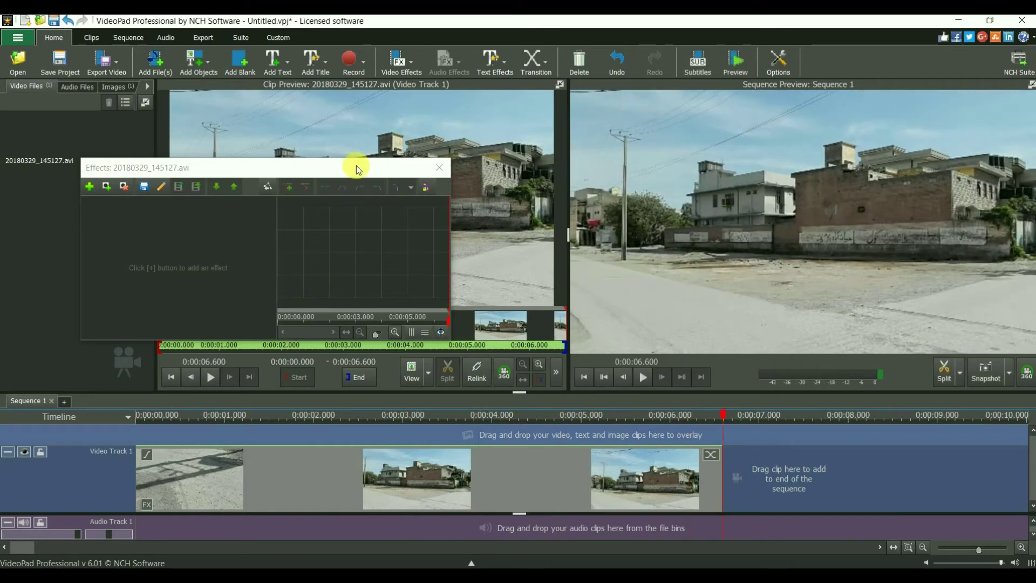
{"action": "left_click_drag", "start_coordinate": [359, 165], "coordinate": [451, 175]}
{"action": "key", "text": "ctrl+z"}
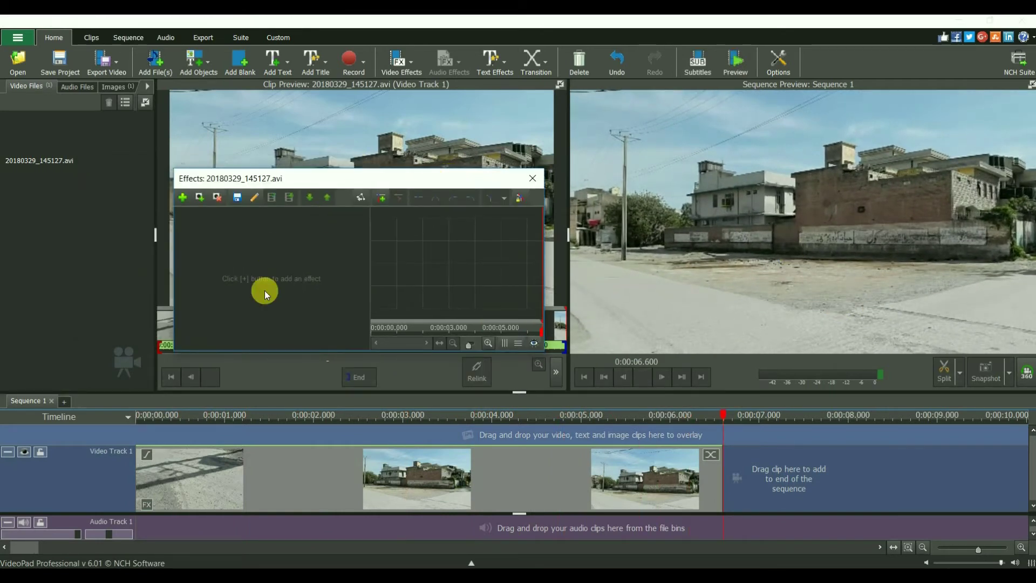
{"action": "left_click", "coordinate": [153, 416]}
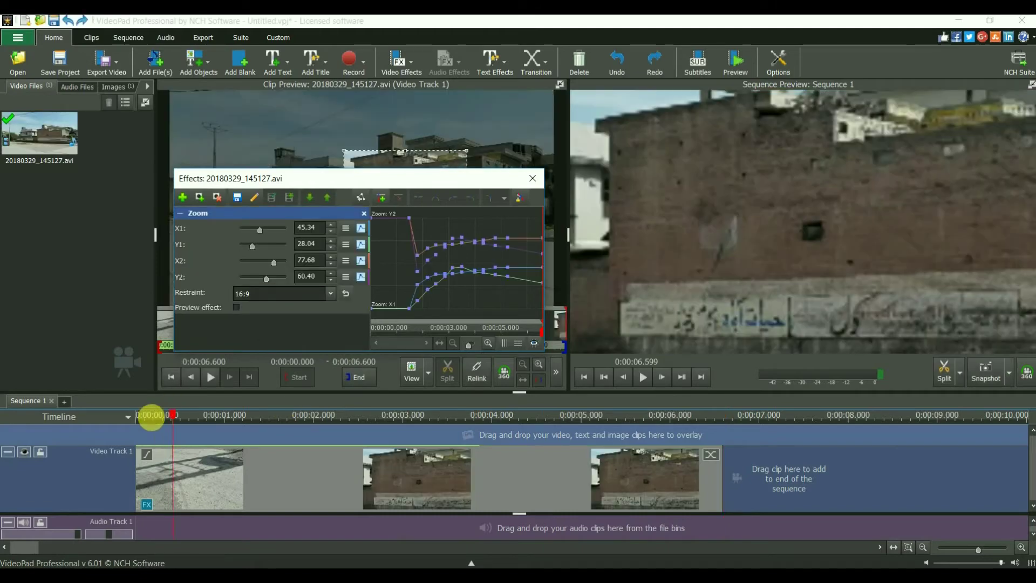
{"action": "left_click", "coordinate": [639, 377]}
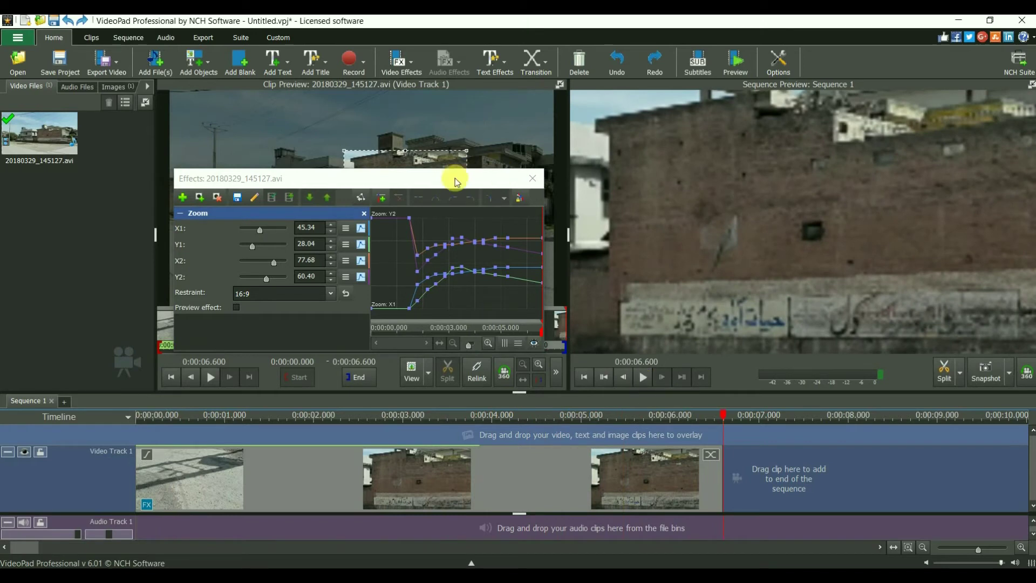
{"action": "left_click_drag", "start_coordinate": [411, 177], "coordinate": [343, 163]}
- Replace the old Zoom with a new Zoom effect and keyframe it at 0:00:01.437
{"action": "left_click", "coordinate": [295, 199]}
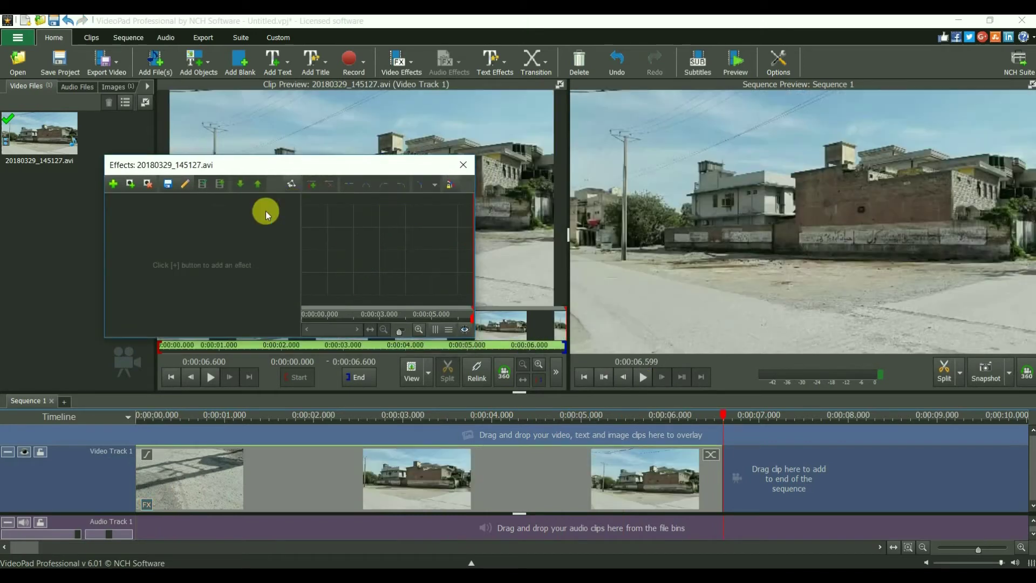
{"action": "left_click", "coordinate": [116, 366]}
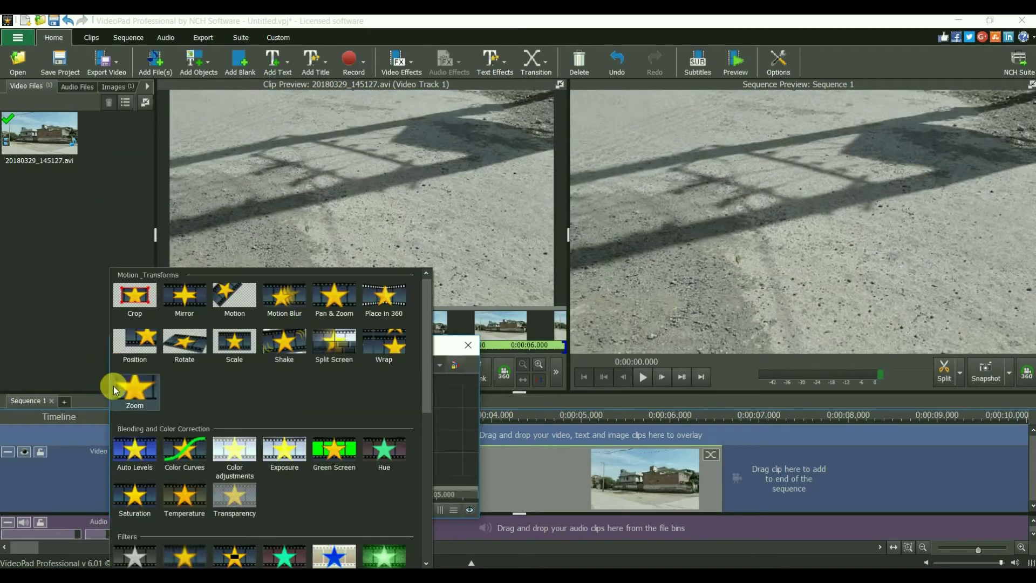
{"action": "left_click", "coordinate": [134, 390]}
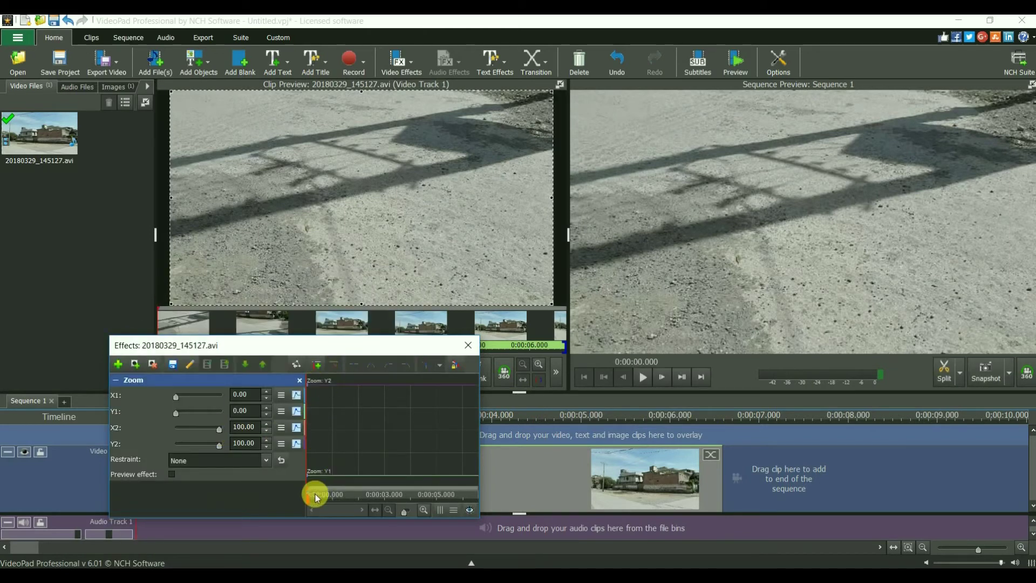
{"action": "left_click_drag", "start_coordinate": [315, 497], "coordinate": [348, 502]}
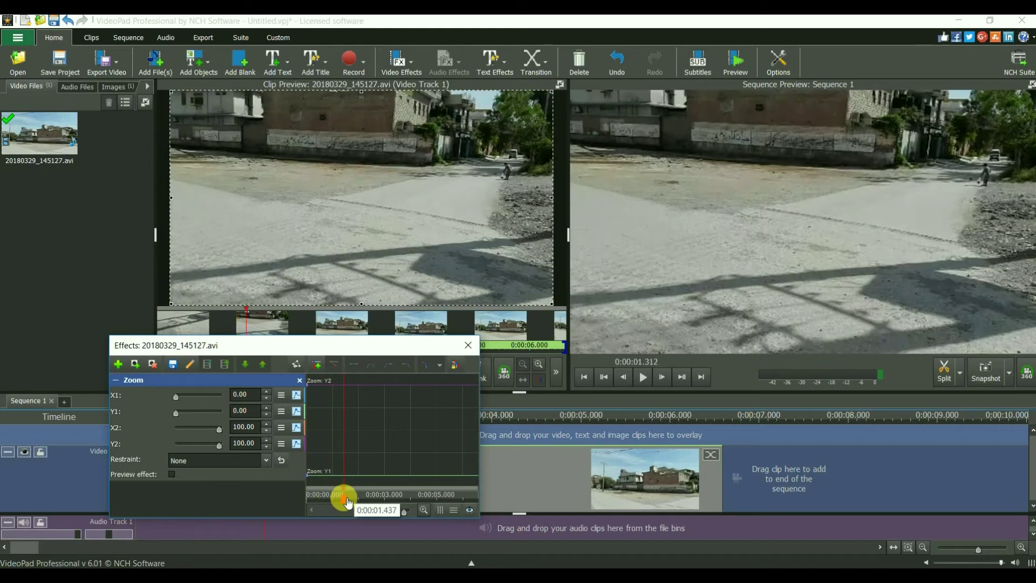
{"action": "left_click", "coordinate": [322, 363]}
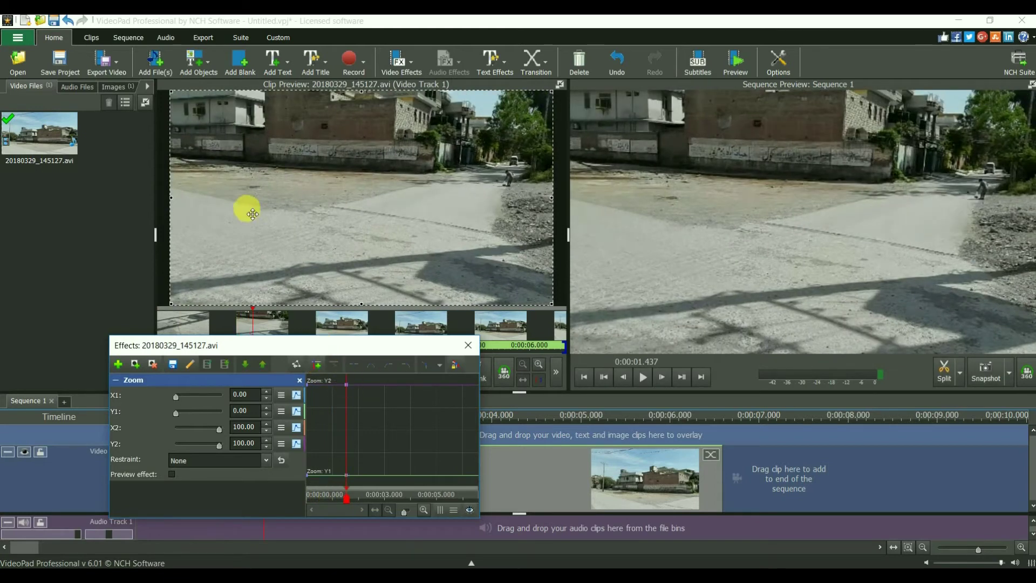
- Narrow the zoom area from the left and lock its restraint to 16:9
{"action": "left_click_drag", "start_coordinate": [178, 200], "coordinate": [373, 196]}
{"action": "left_click", "coordinate": [216, 460]}
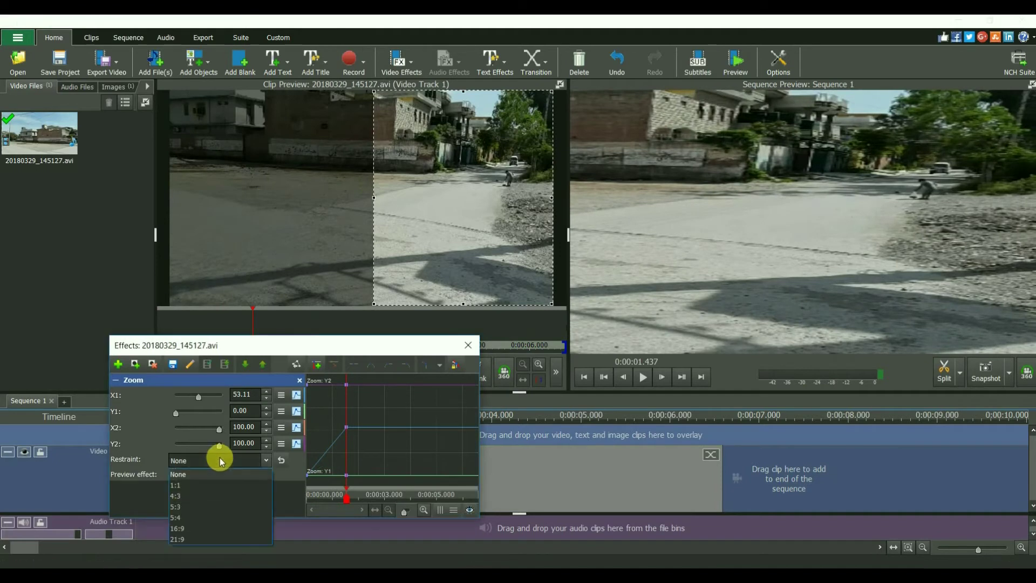
{"action": "left_click", "coordinate": [175, 529]}
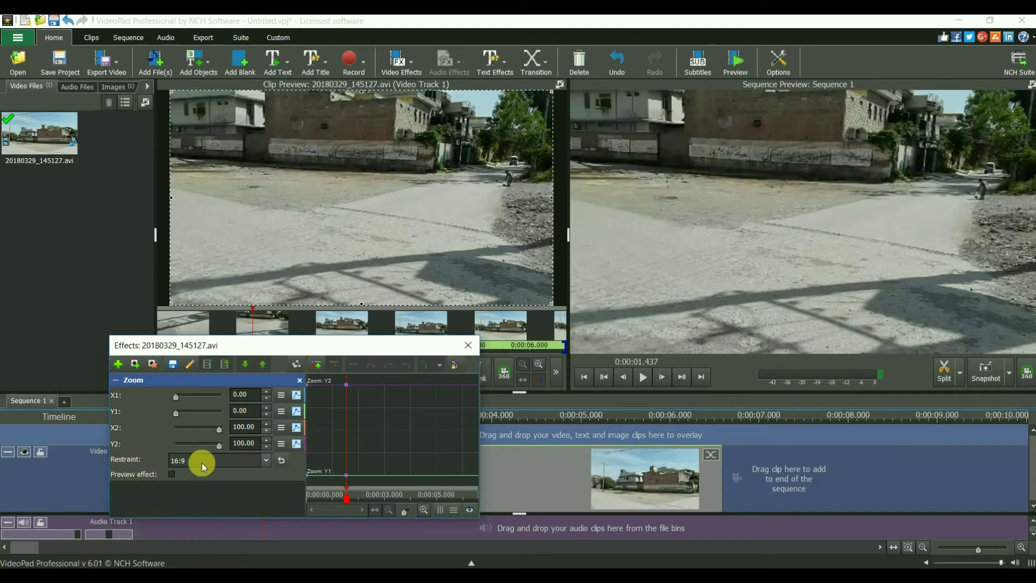
{"action": "left_click", "coordinate": [201, 463]}
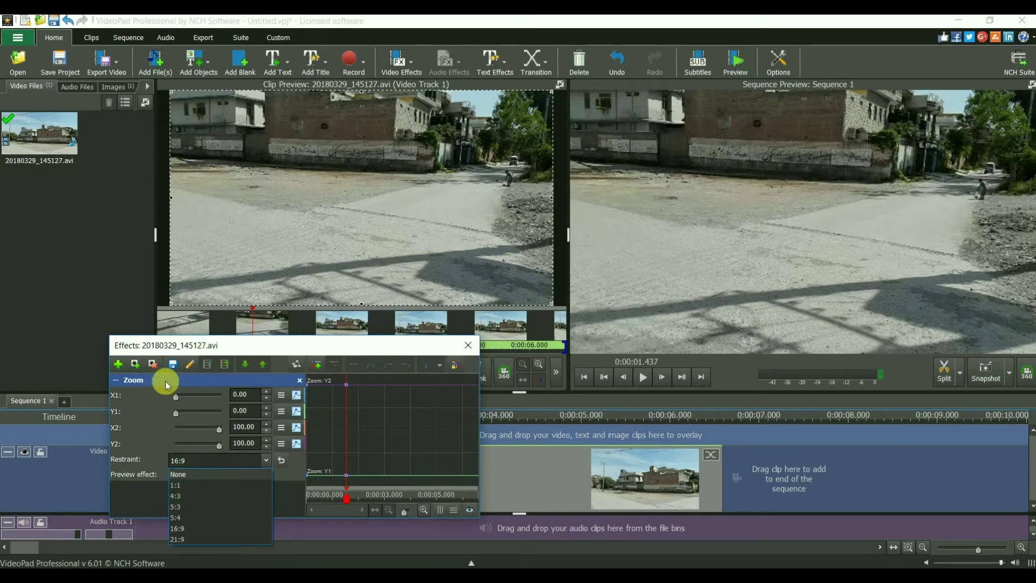
{"action": "left_click", "coordinate": [248, 385]}
{"action": "left_click", "coordinate": [265, 460]}
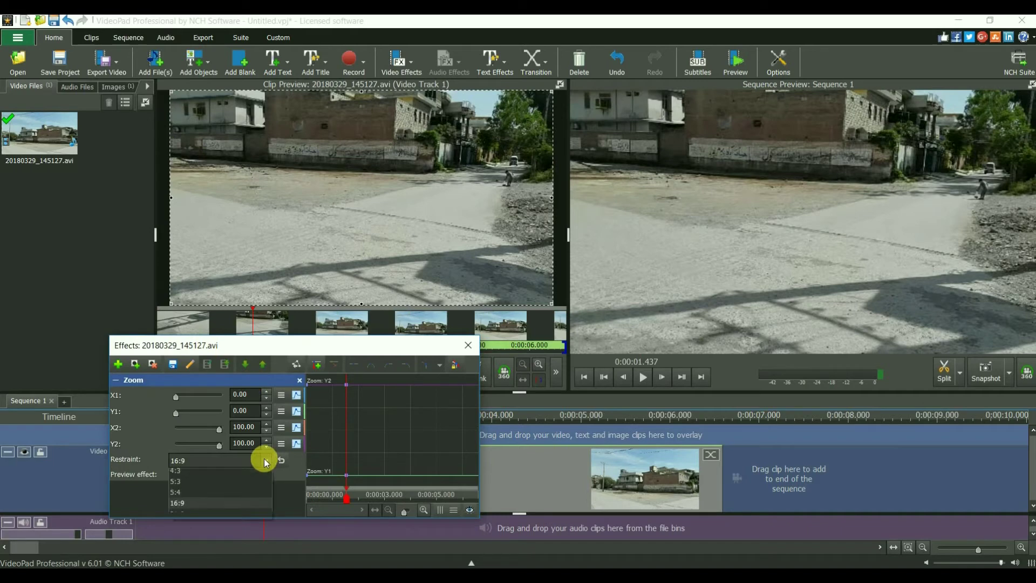
{"action": "left_click", "coordinate": [182, 520]}
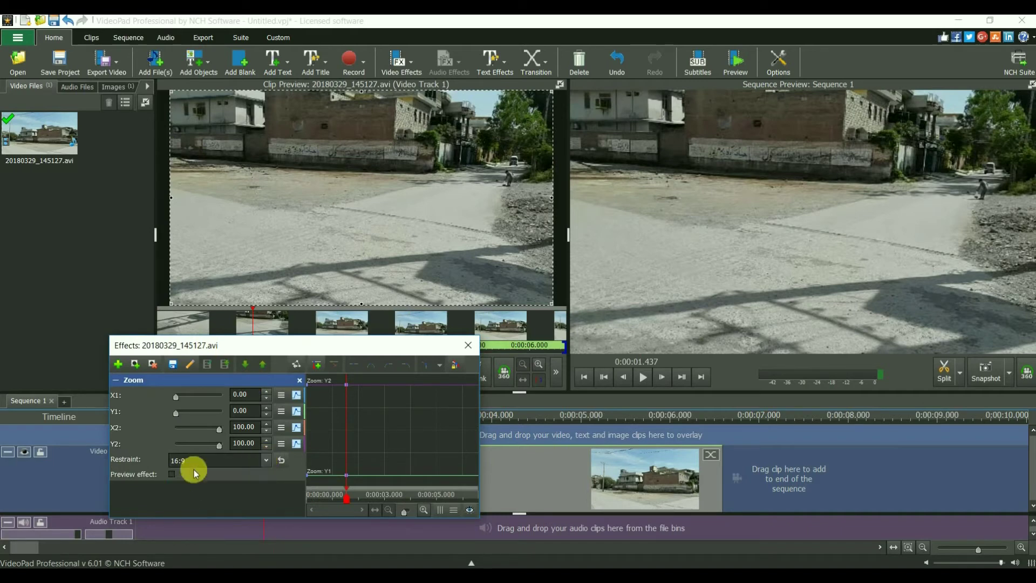
- Resize the 16:9 zoom area and keyframe it onto the brick wall
{"action": "left_click_drag", "start_coordinate": [243, 199], "coordinate": [416, 198]}
{"action": "left_click_drag", "start_coordinate": [434, 199], "coordinate": [400, 159]}
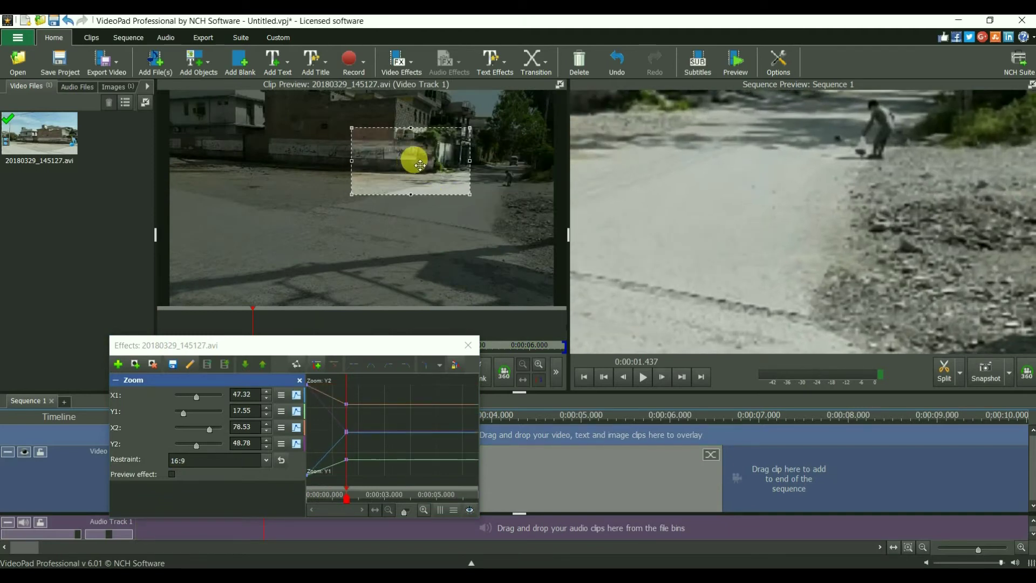
{"action": "left_click", "coordinate": [349, 496]}
{"action": "left_click_drag", "start_coordinate": [352, 502], "coordinate": [357, 503]}
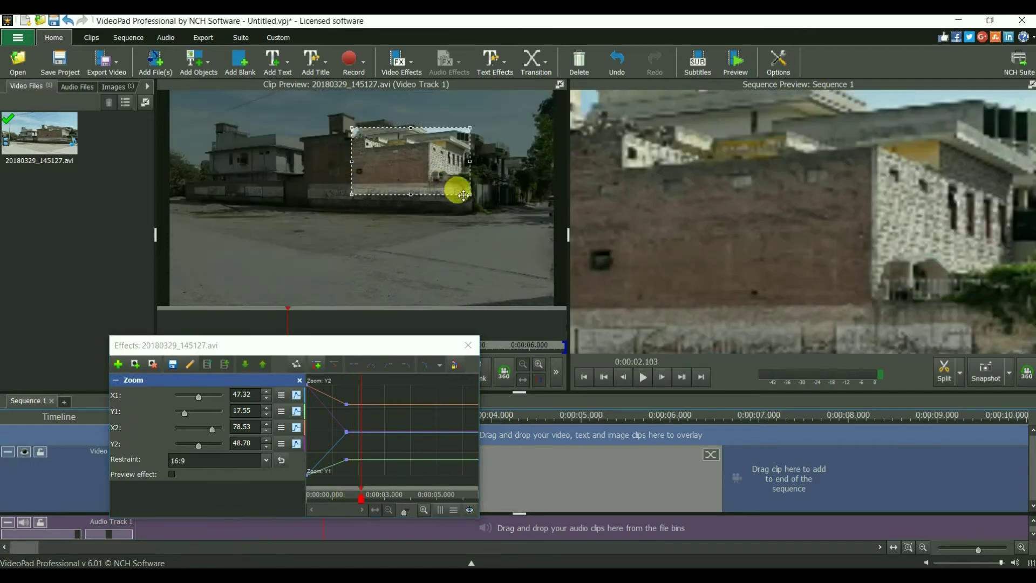
{"action": "left_click_drag", "start_coordinate": [463, 195], "coordinate": [411, 208]}
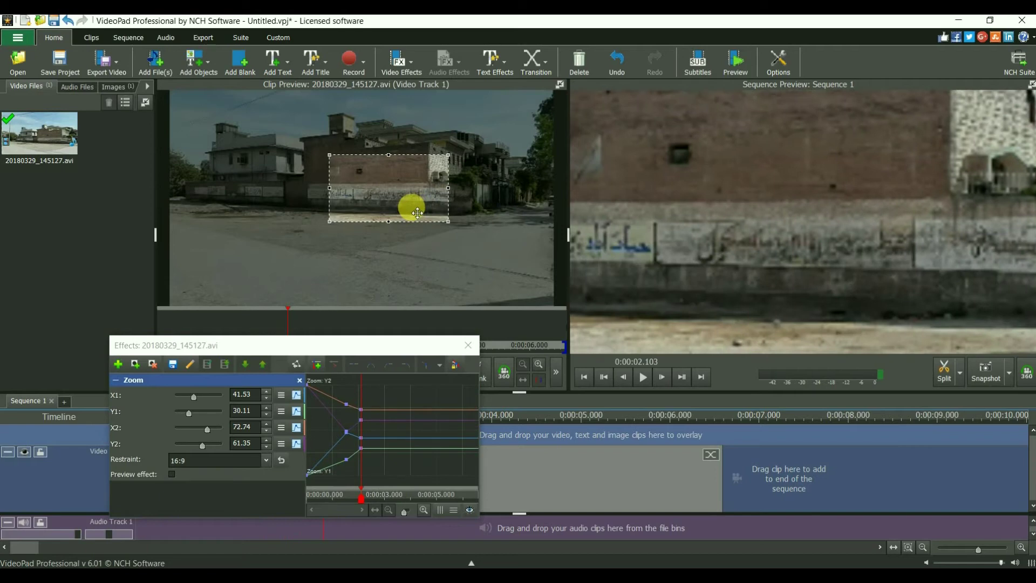
- Add keyframes up to about 4.48 s panning the crop down-left toward the white house
{"action": "left_click_drag", "start_coordinate": [351, 495], "coordinate": [381, 510]}
{"action": "left_click_drag", "start_coordinate": [421, 202], "coordinate": [400, 219]}
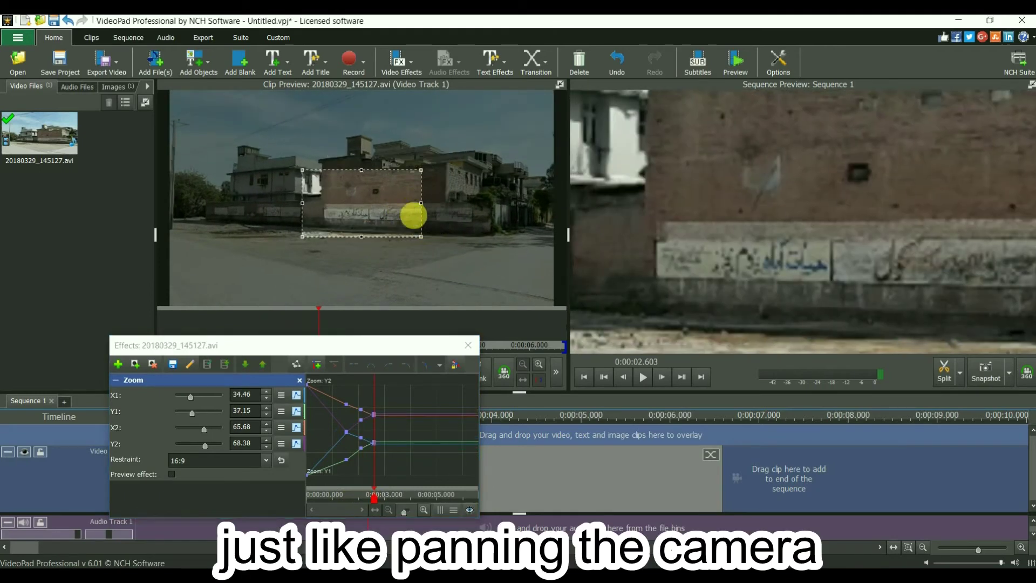
{"action": "left_click_drag", "start_coordinate": [374, 497], "coordinate": [387, 499]}
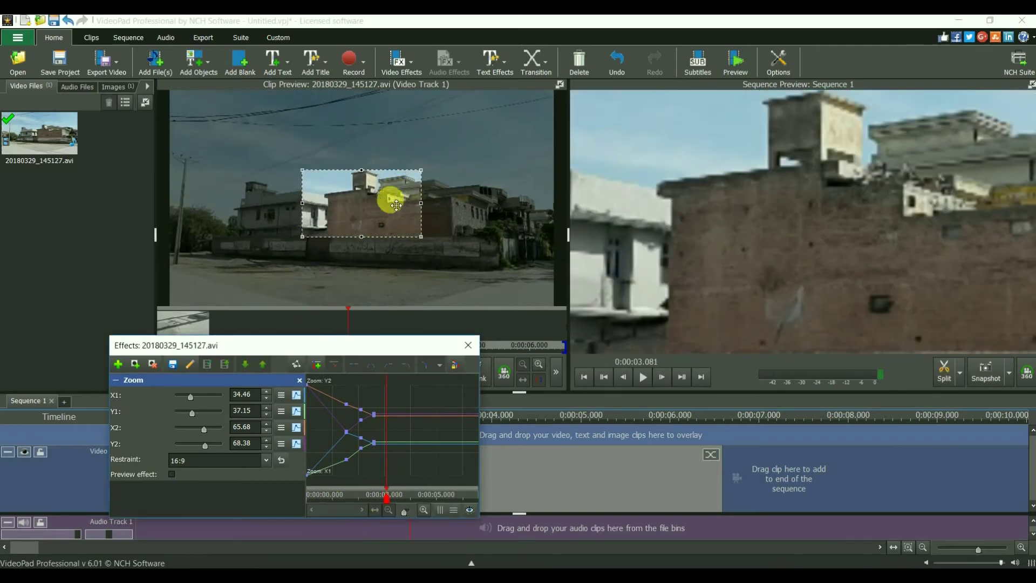
{"action": "left_click_drag", "start_coordinate": [396, 205], "coordinate": [375, 244]}
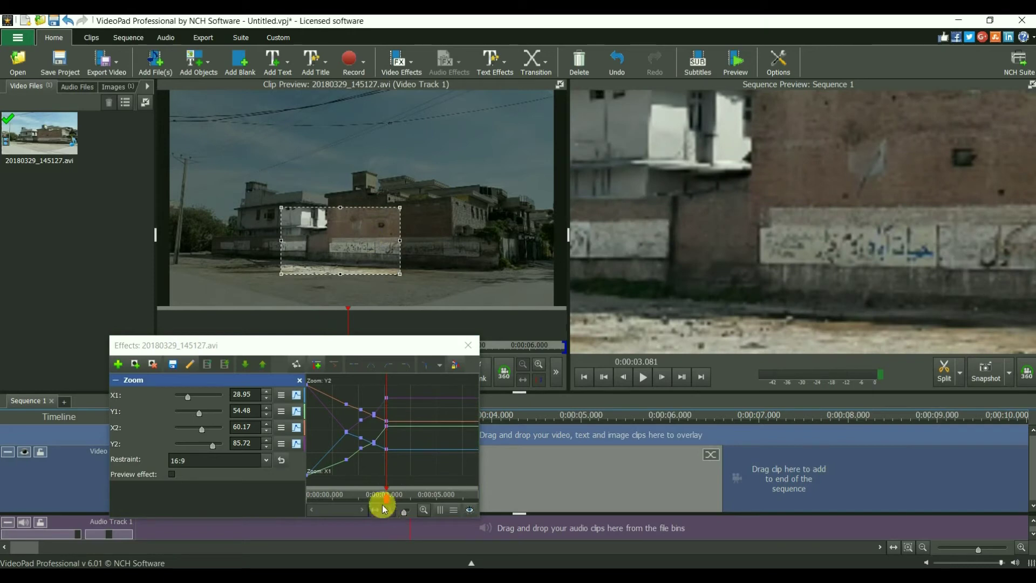
{"action": "left_click_drag", "start_coordinate": [392, 503], "coordinate": [398, 497]}
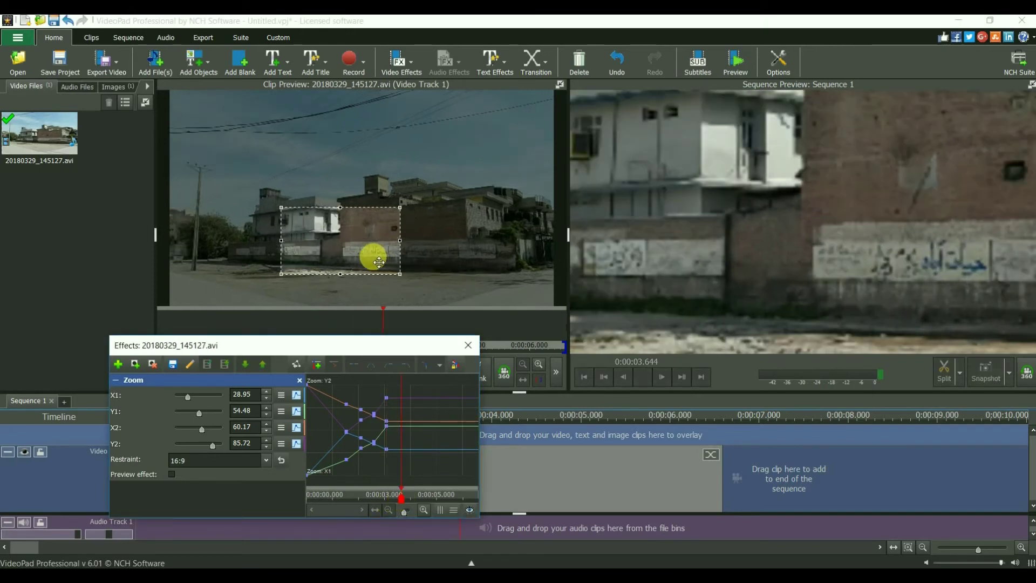
{"action": "left_click_drag", "start_coordinate": [371, 254], "coordinate": [320, 266]}
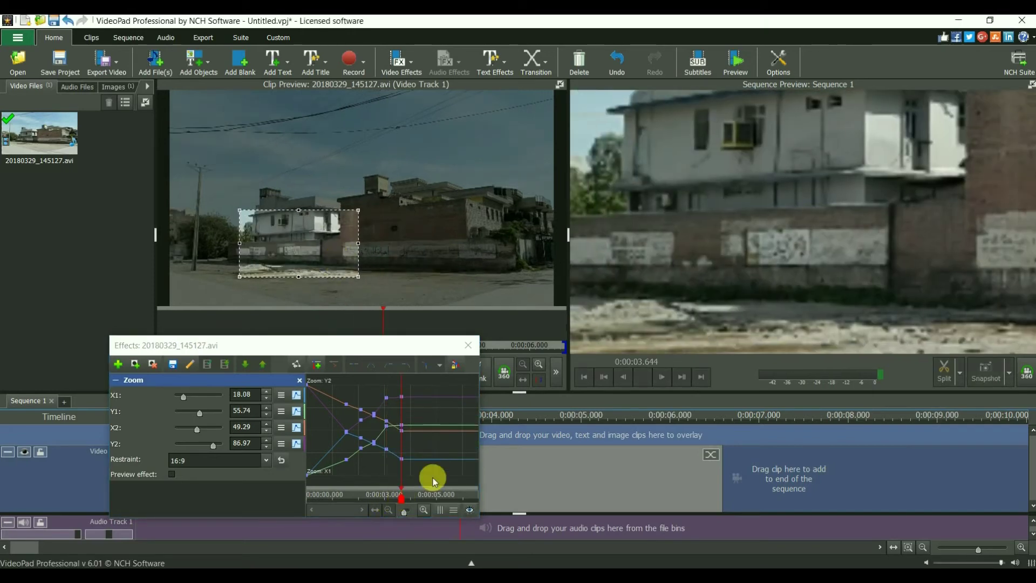
{"action": "left_click_drag", "start_coordinate": [406, 504], "coordinate": [414, 503]}
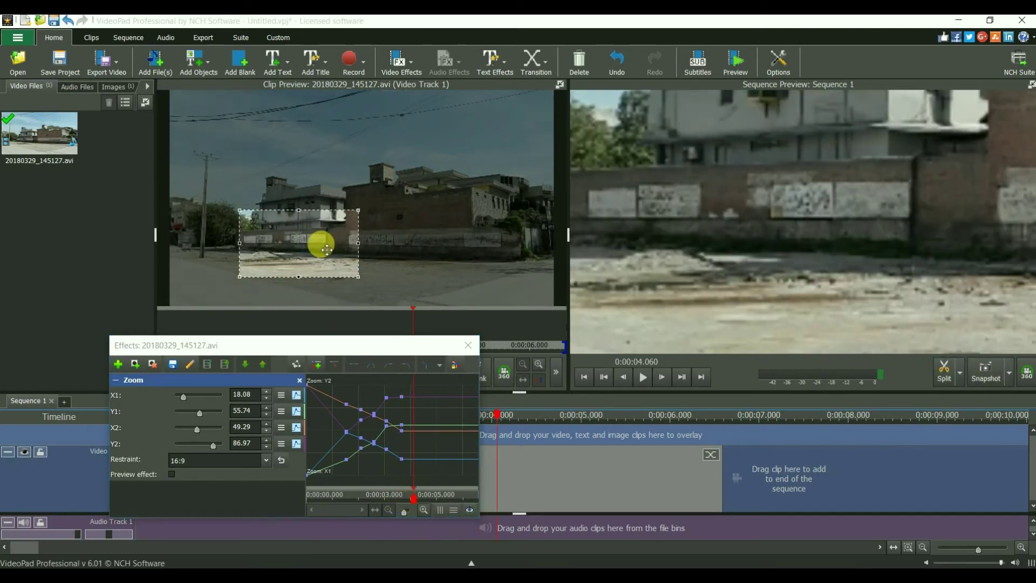
{"action": "left_click_drag", "start_coordinate": [327, 249], "coordinate": [315, 245]}
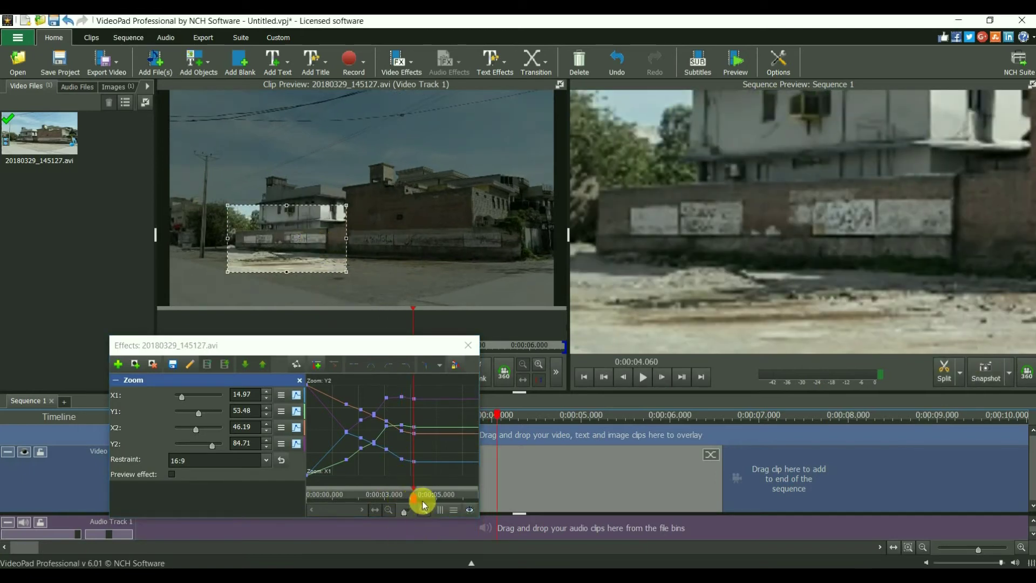
{"action": "left_click_drag", "start_coordinate": [419, 503], "coordinate": [423, 502]}
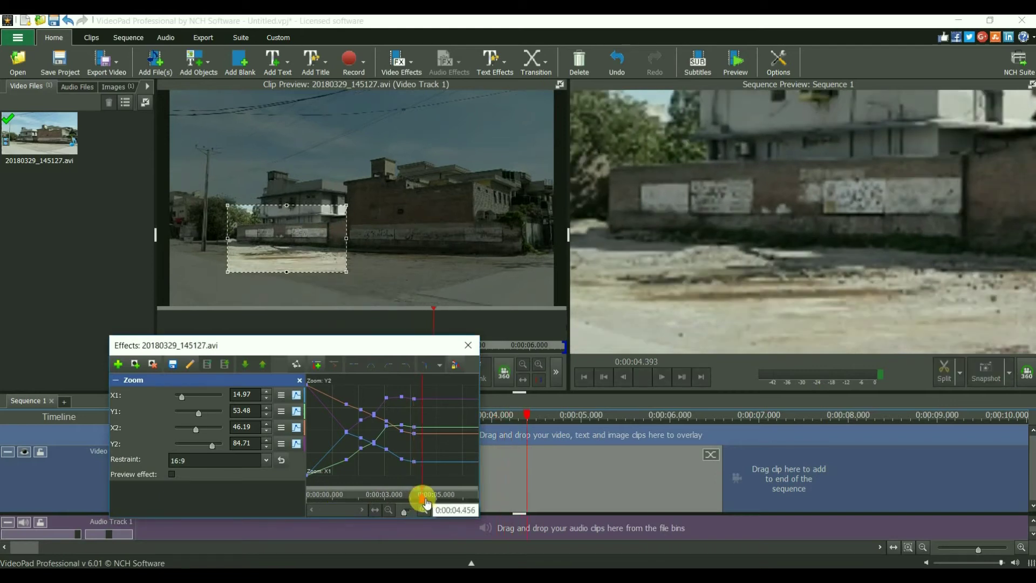
{"action": "left_click_drag", "start_coordinate": [299, 232], "coordinate": [281, 223]}
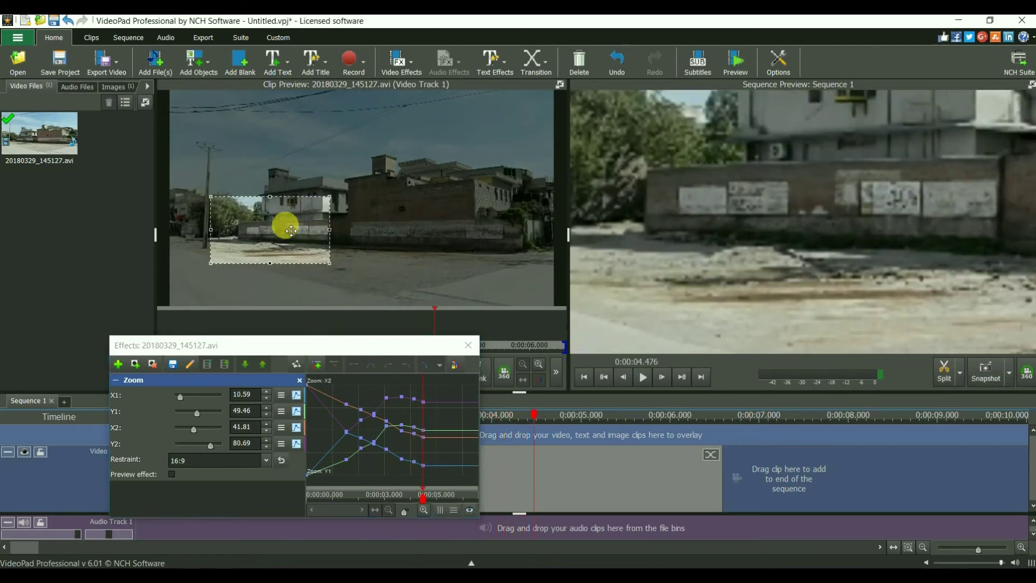
- Keyframe 5.038 s to the clip end, panning right to X1 68.79, X2 100.00
{"action": "left_click", "coordinate": [436, 494]}
{"action": "left_click_drag", "start_coordinate": [292, 237], "coordinate": [283, 228]}
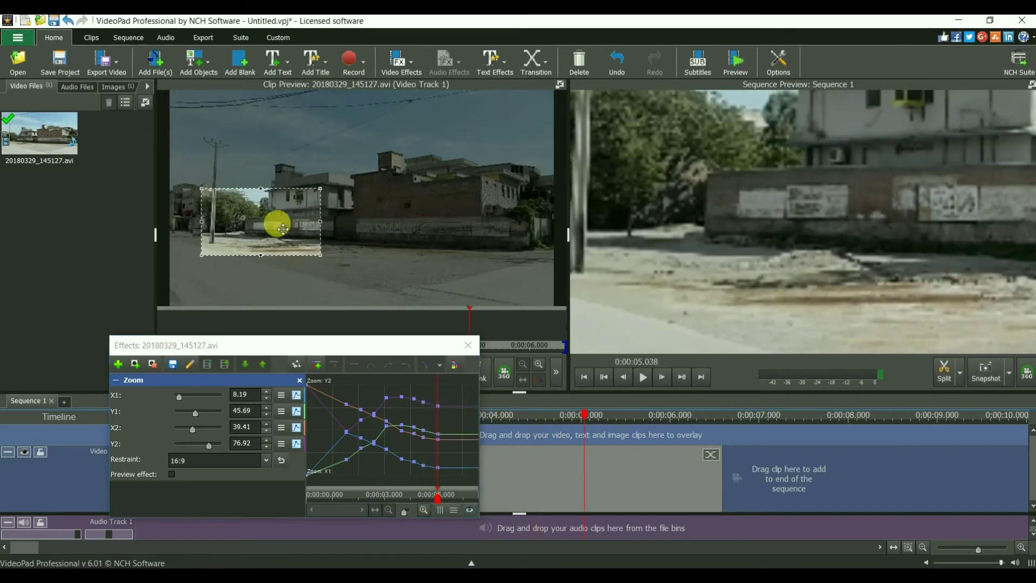
{"action": "left_click", "coordinate": [453, 496]}
{"action": "left_click_drag", "start_coordinate": [272, 225], "coordinate": [276, 218]}
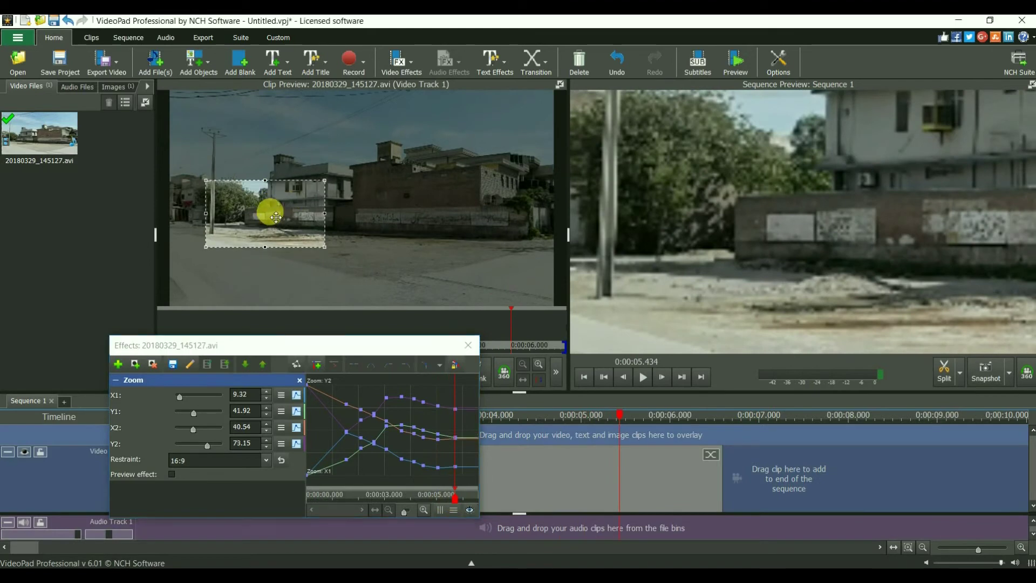
{"action": "left_click_drag", "start_coordinate": [457, 501], "coordinate": [465, 495]}
{"action": "left_click_drag", "start_coordinate": [302, 235], "coordinate": [408, 235]}
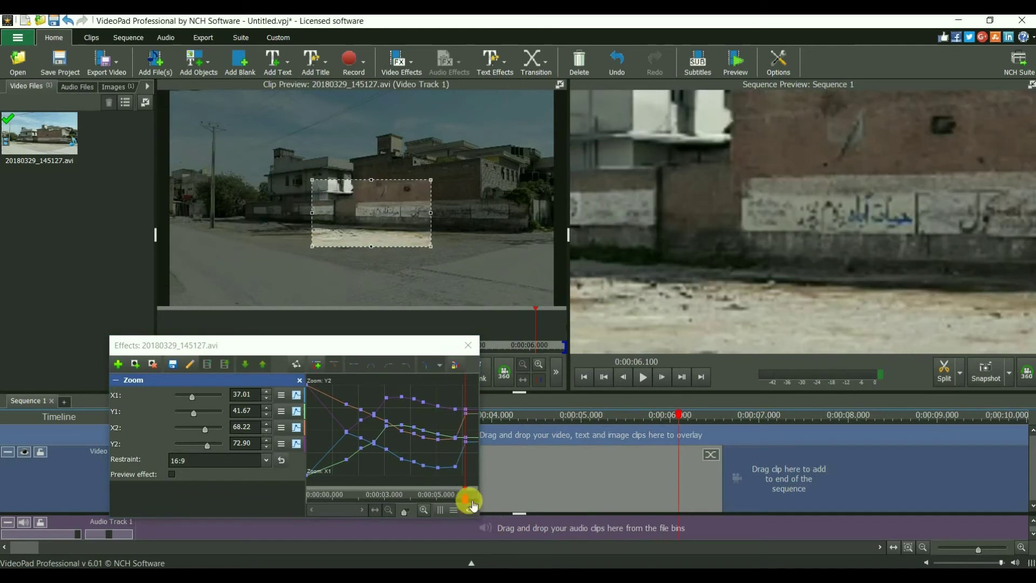
{"action": "left_click_drag", "start_coordinate": [473, 505], "coordinate": [480, 498]}
{"action": "left_click_drag", "start_coordinate": [392, 229], "coordinate": [500, 220]}
{"action": "left_click_drag", "start_coordinate": [416, 351], "coordinate": [357, 115]}
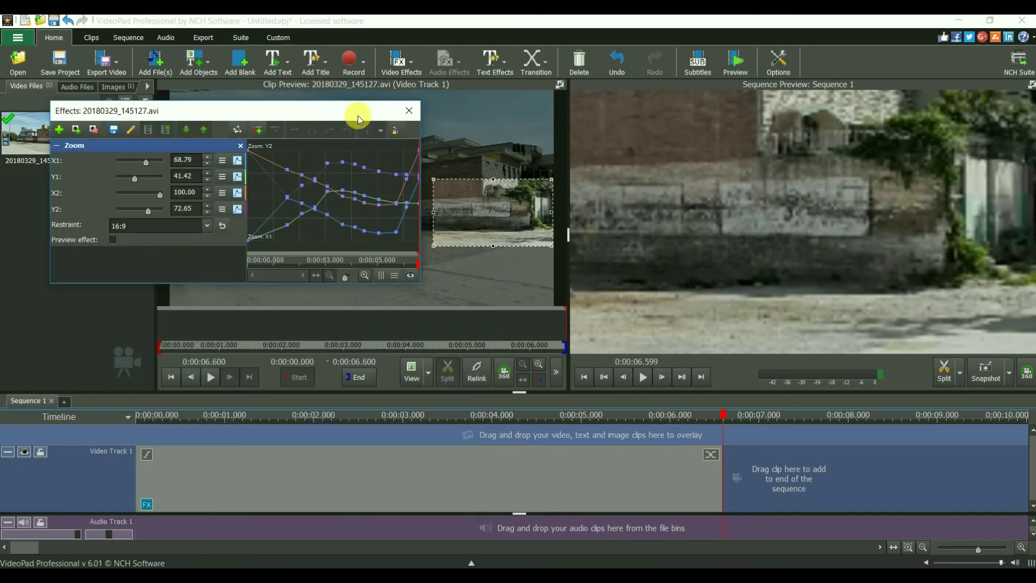
{"action": "left_click", "coordinate": [137, 416]}
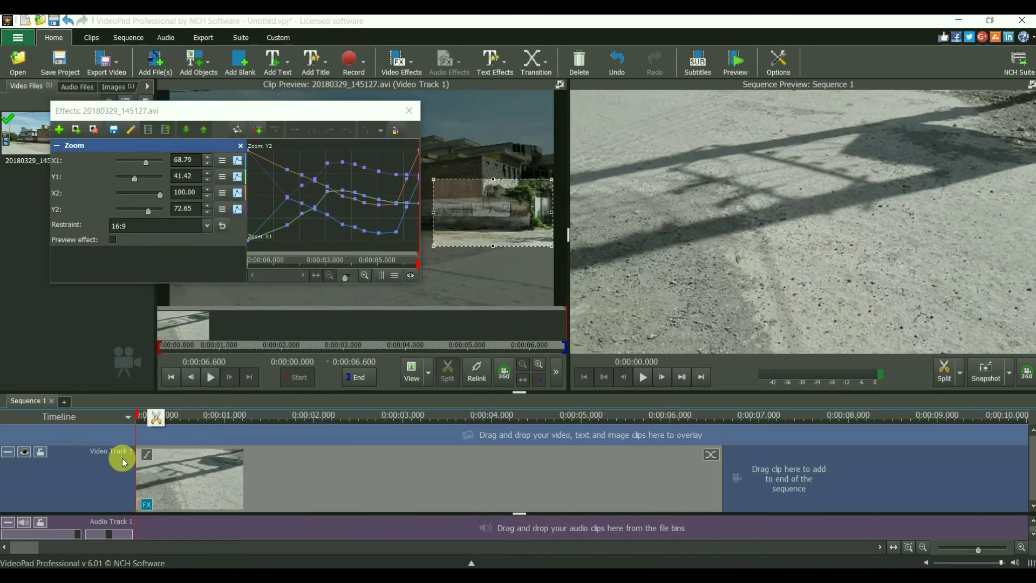
{"action": "scroll", "coordinate": [111, 472], "scroll_direction": "up", "scroll_amount": 2}
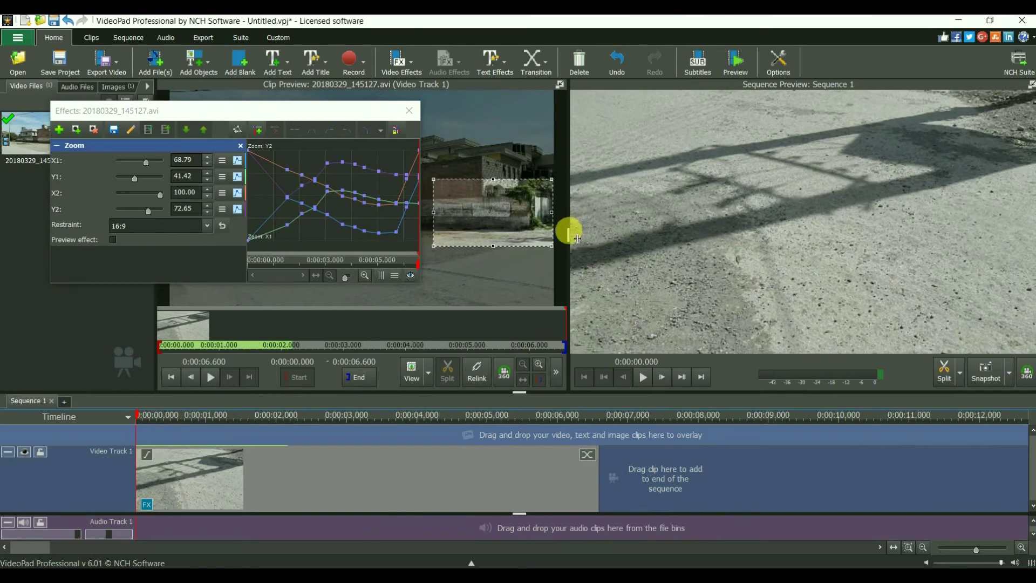
{"action": "left_click_drag", "start_coordinate": [569, 231], "coordinate": [527, 232]}
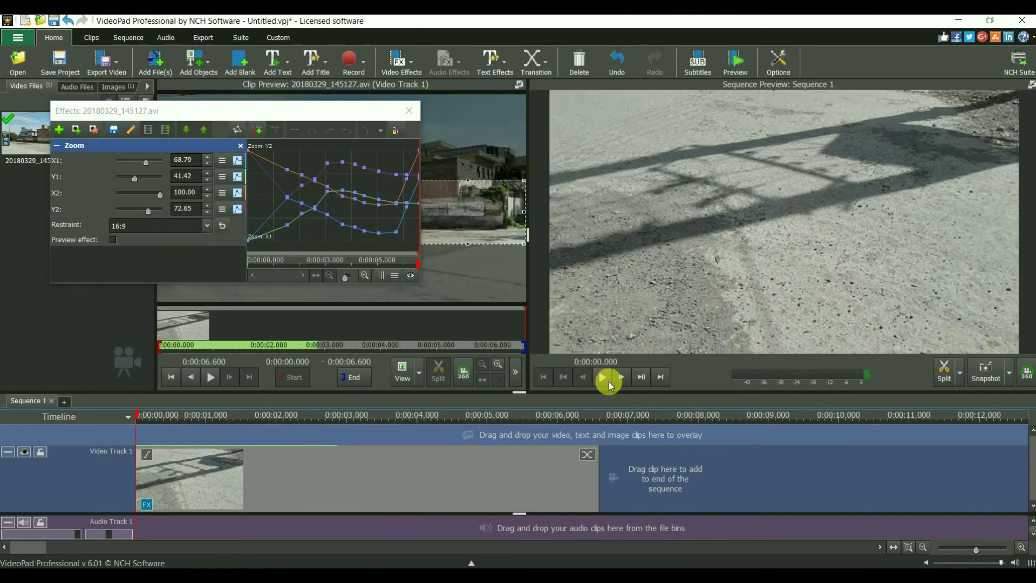
{"action": "left_click", "coordinate": [604, 378]}
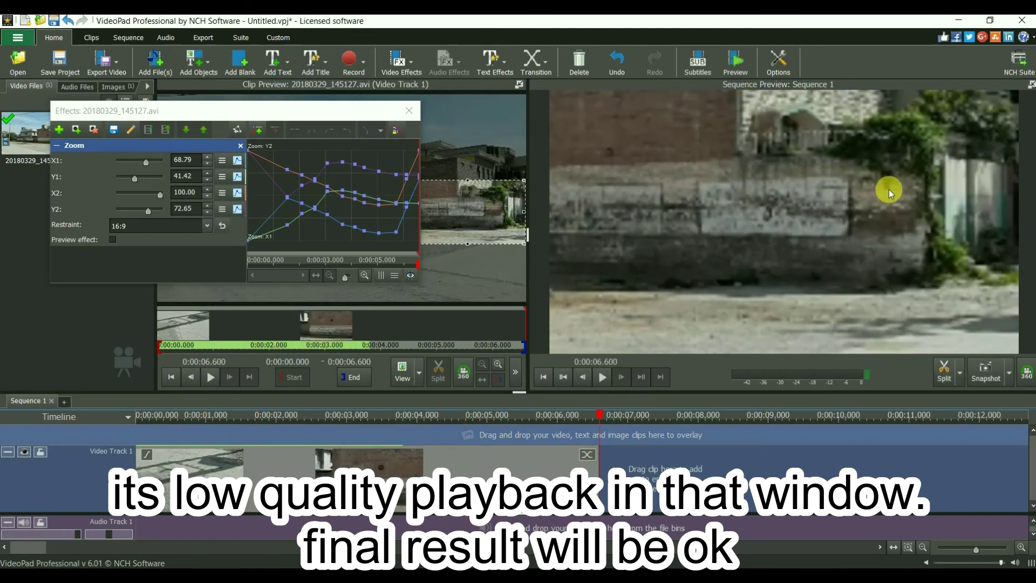
{"action": "left_click", "coordinate": [607, 375]}
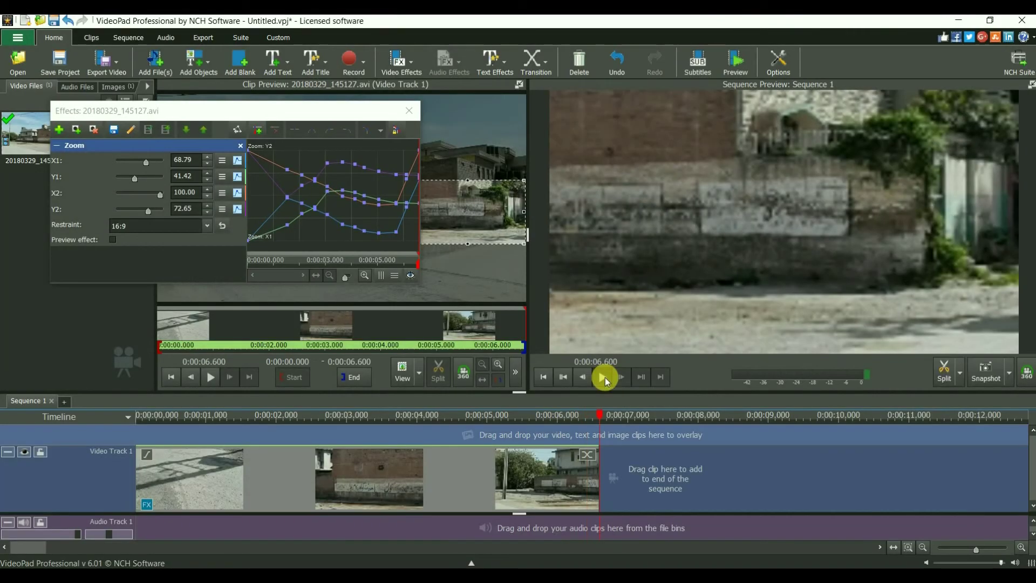
{"action": "left_click", "coordinate": [603, 377]}
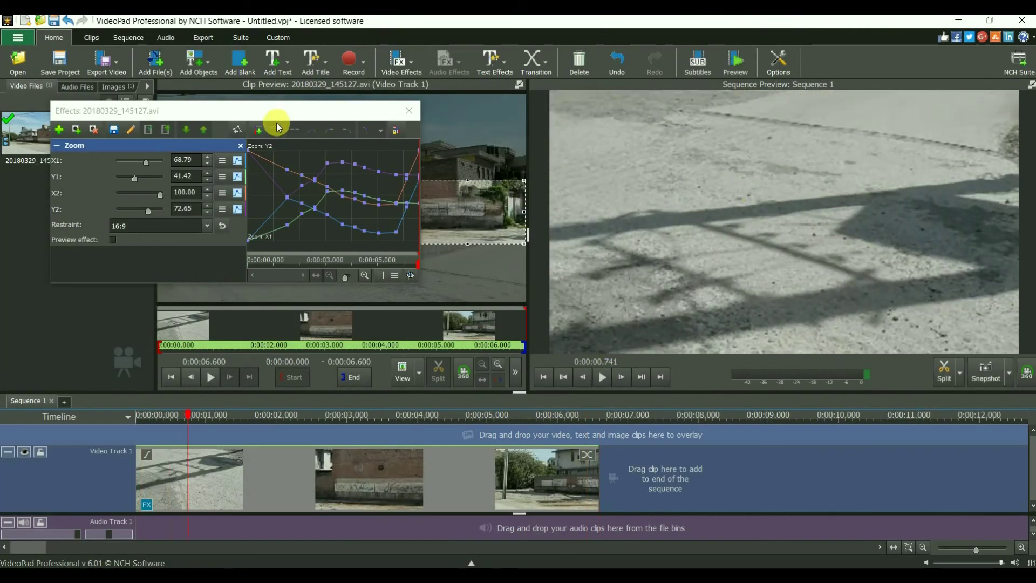
- Deselect the clip and start an Export Video > Video File export
{"action": "left_click_drag", "start_coordinate": [286, 119], "coordinate": [641, 224]}
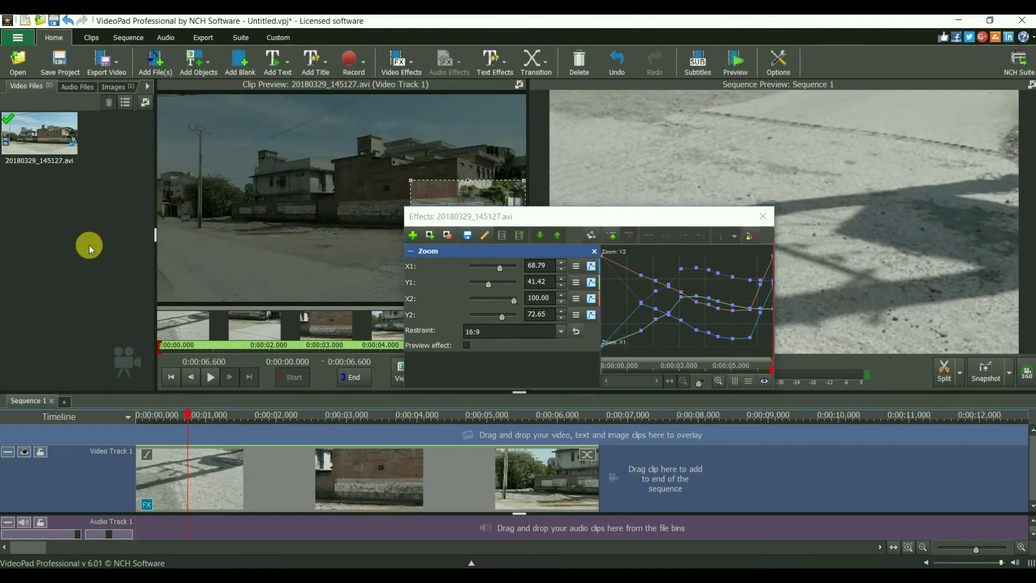
{"action": "left_click", "coordinate": [196, 416]}
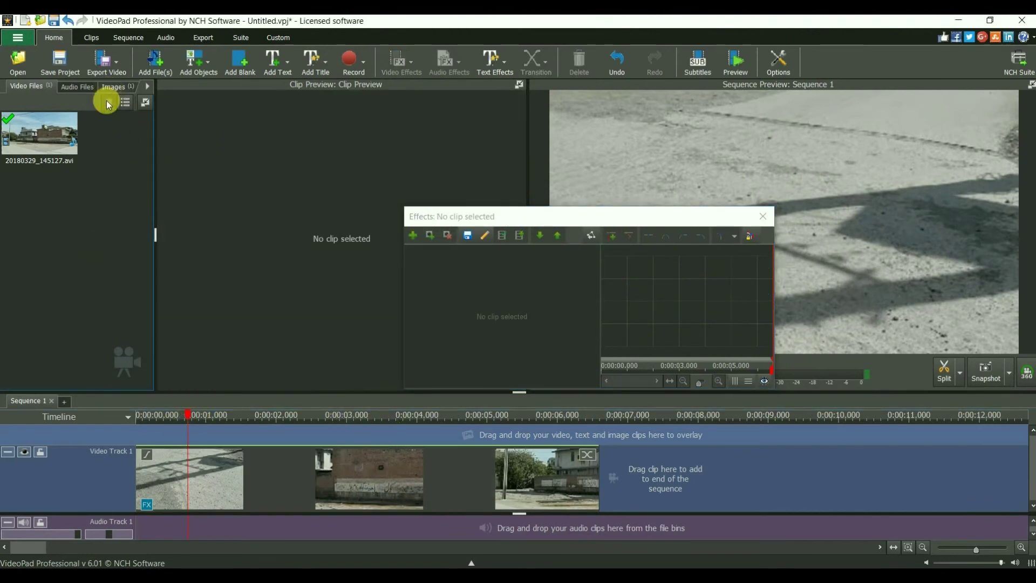
{"action": "left_click", "coordinate": [107, 67]}
{"action": "left_click", "coordinate": [32, 297]}
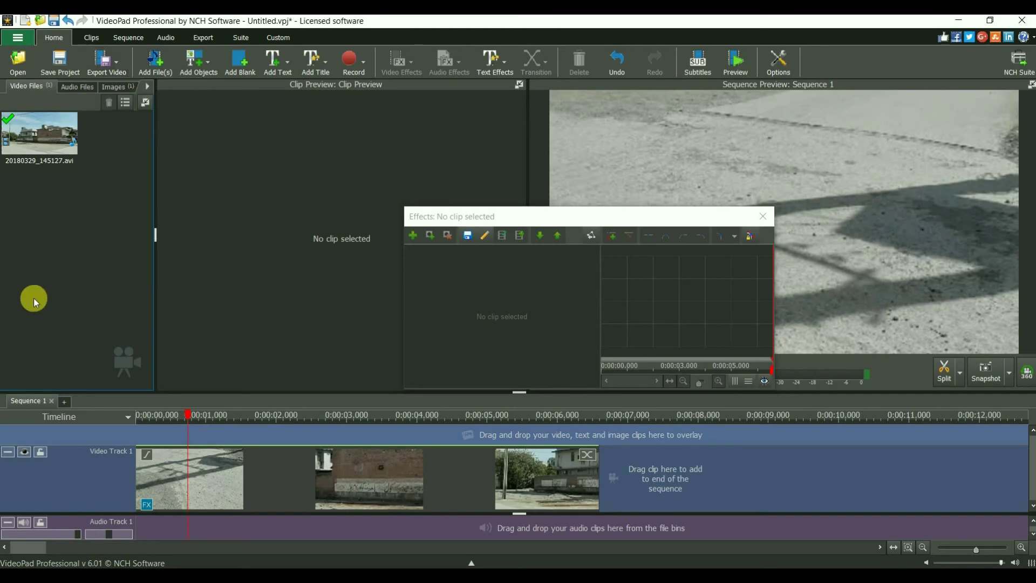
{"action": "left_click", "coordinate": [109, 63]}
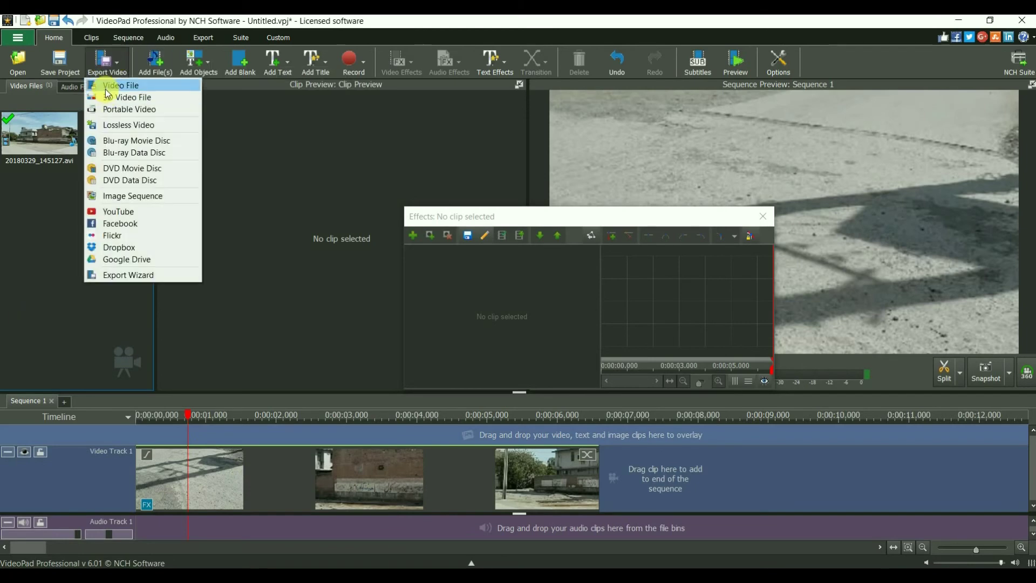
{"action": "left_click", "coordinate": [108, 92]}
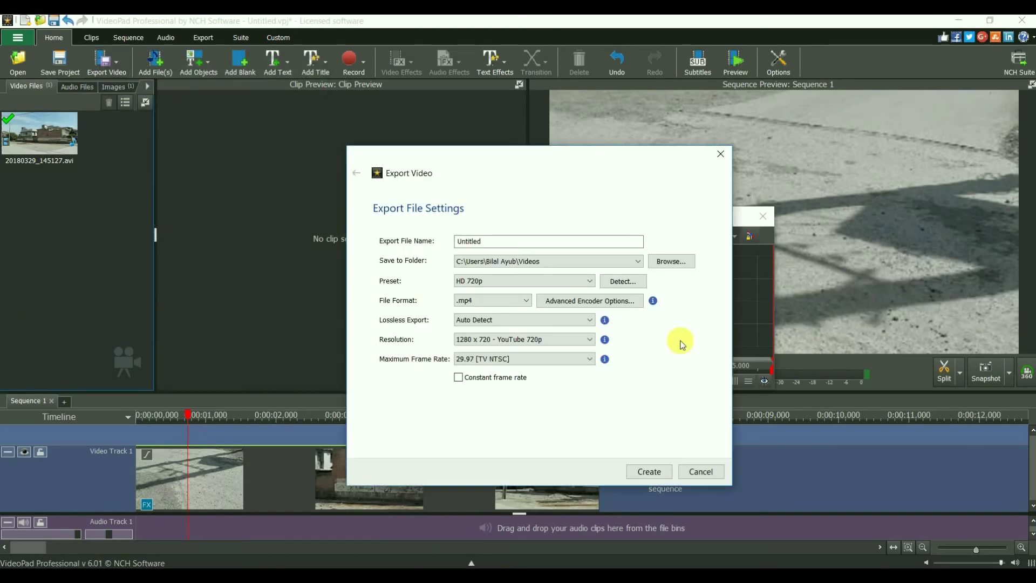
- Keep the HD 720p preset and set Maximum Frame Rate to 30.00 [Auto Detected Framerate]
{"action": "left_click_drag", "start_coordinate": [552, 158], "coordinate": [585, 155]}
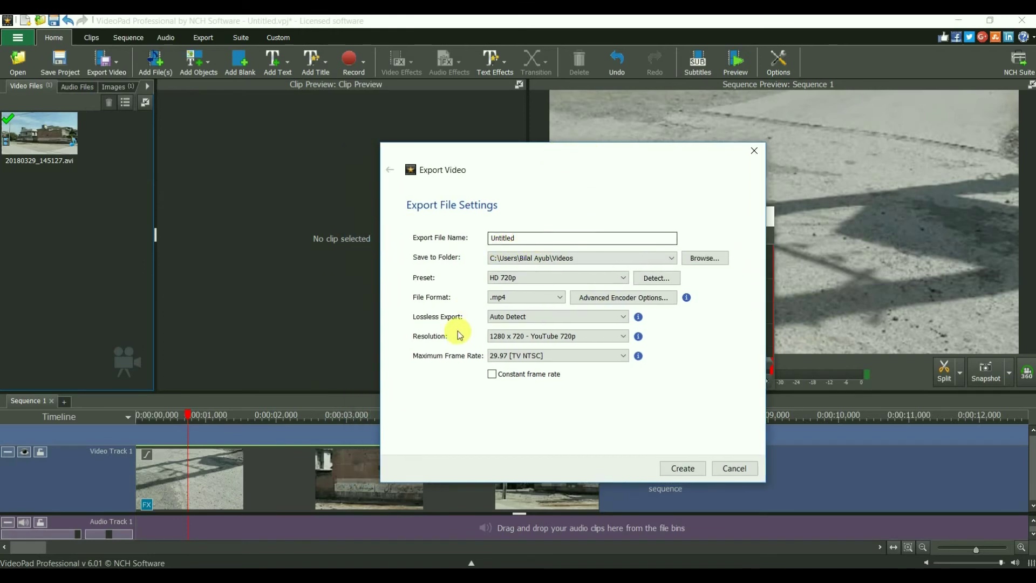
{"action": "left_click", "coordinate": [573, 283]}
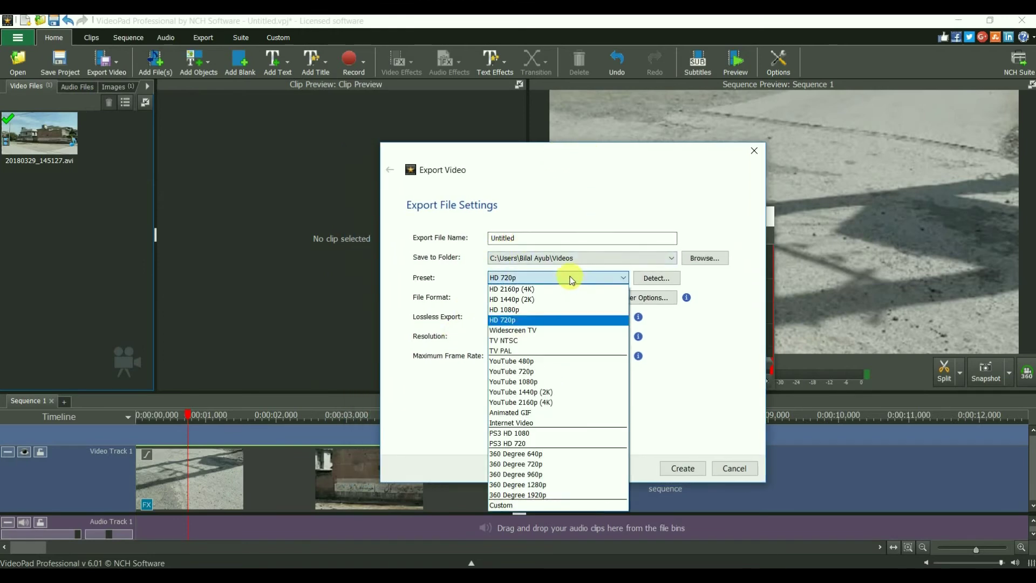
{"action": "left_click", "coordinate": [572, 280]}
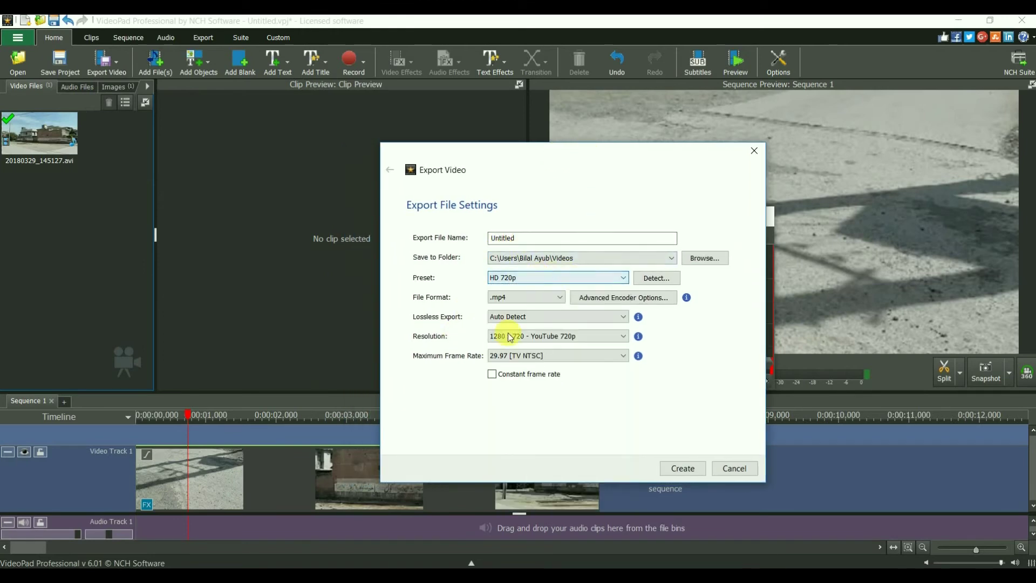
{"action": "left_click", "coordinate": [542, 357]}
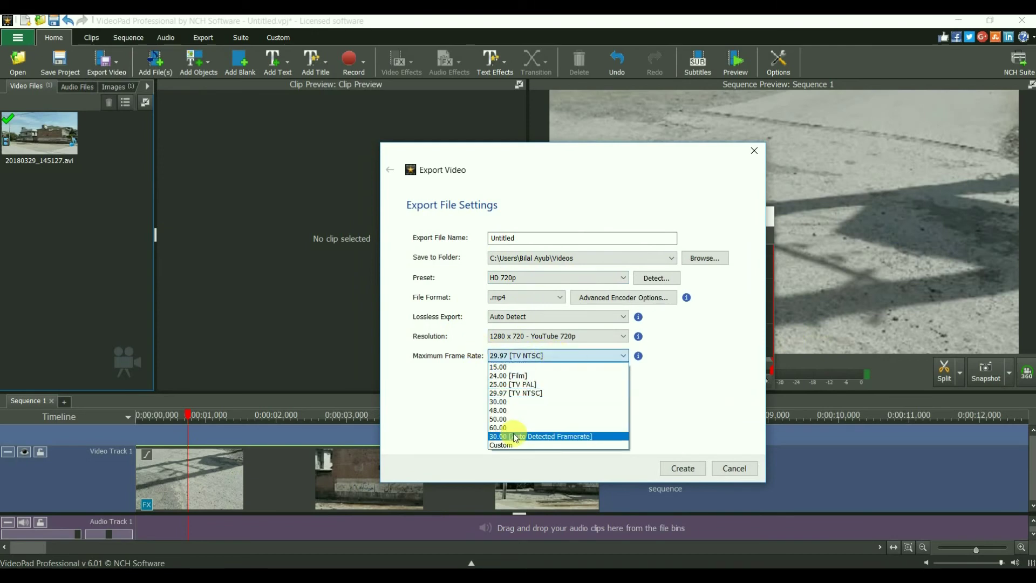
{"action": "left_click", "coordinate": [515, 436]}
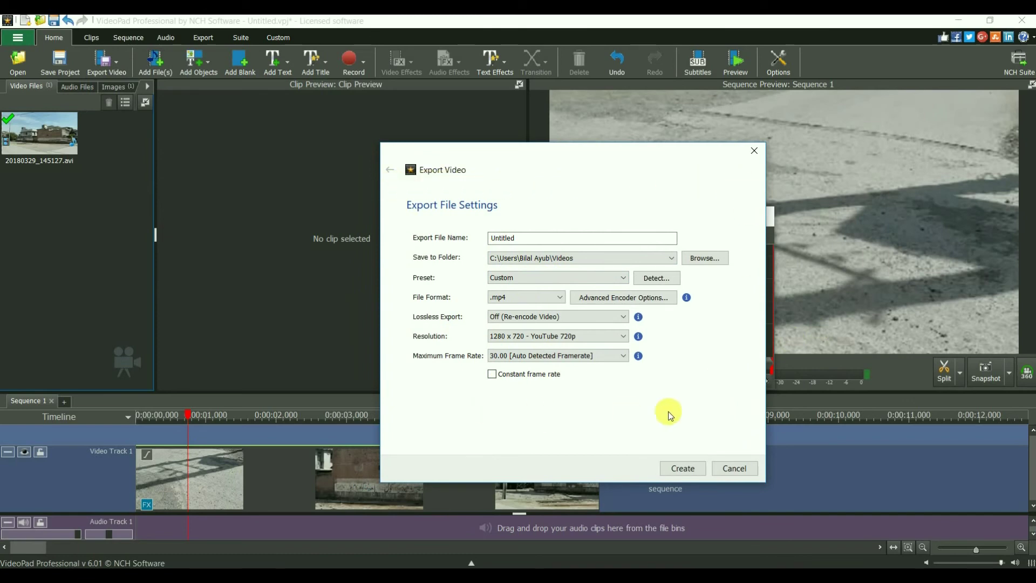
- Detect and accept the 1920x1080 30.00 fps format, then select the export file name
{"action": "left_click", "coordinate": [662, 283]}
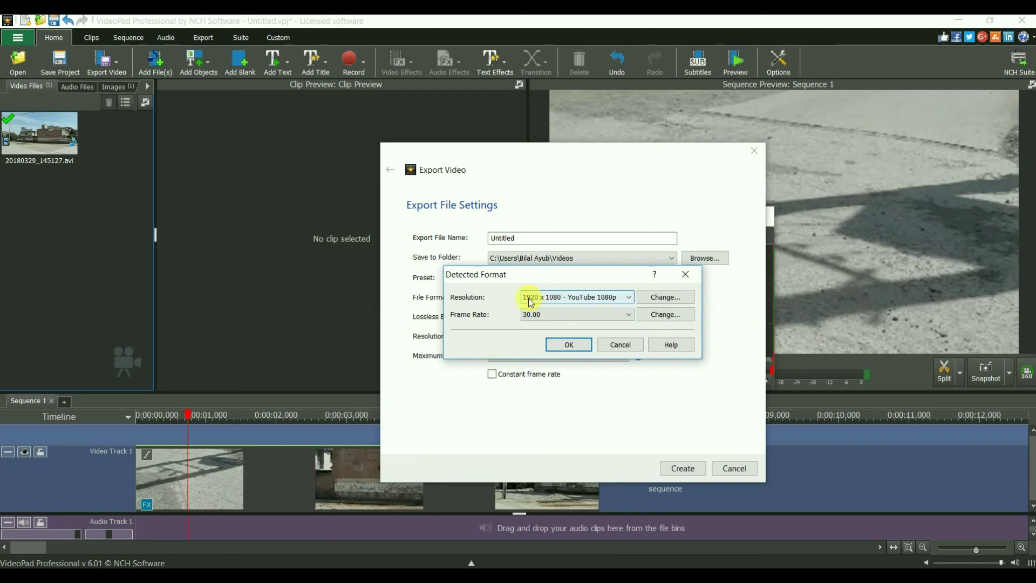
{"action": "left_click", "coordinate": [570, 344]}
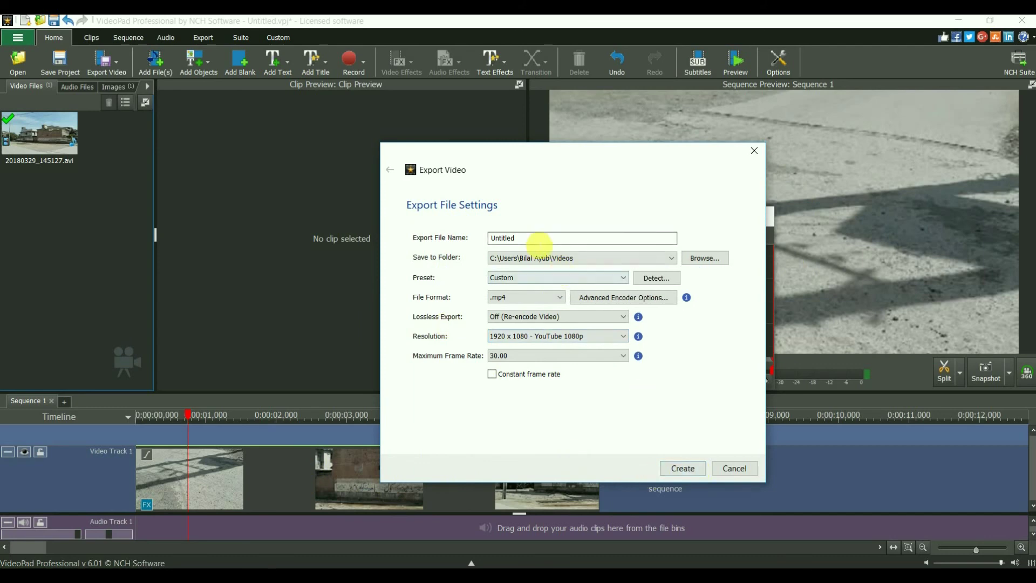
{"action": "double_click", "coordinate": [501, 238]}
{"action": "left_click", "coordinate": [498, 261]}
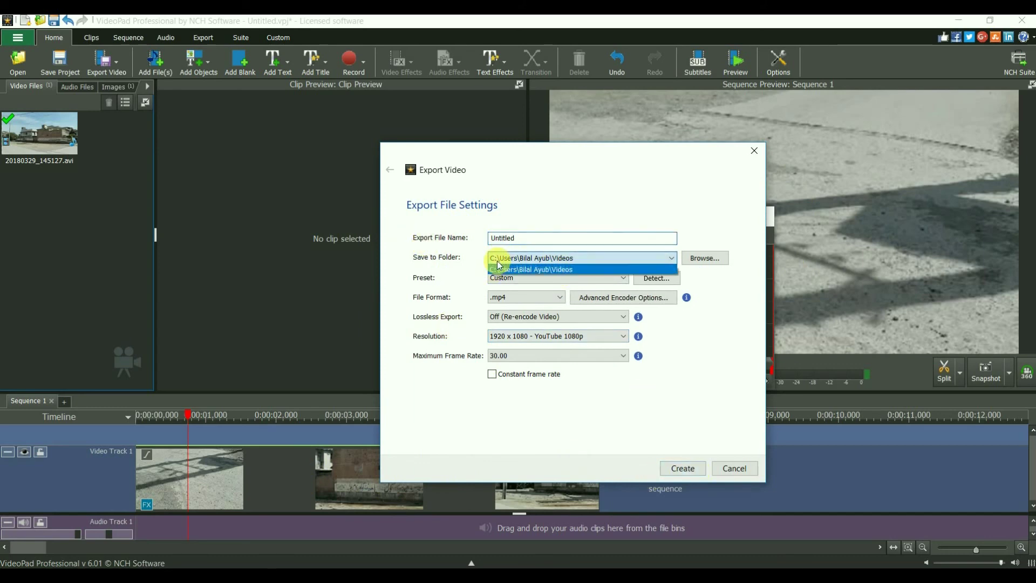
{"action": "left_click", "coordinate": [500, 260]}
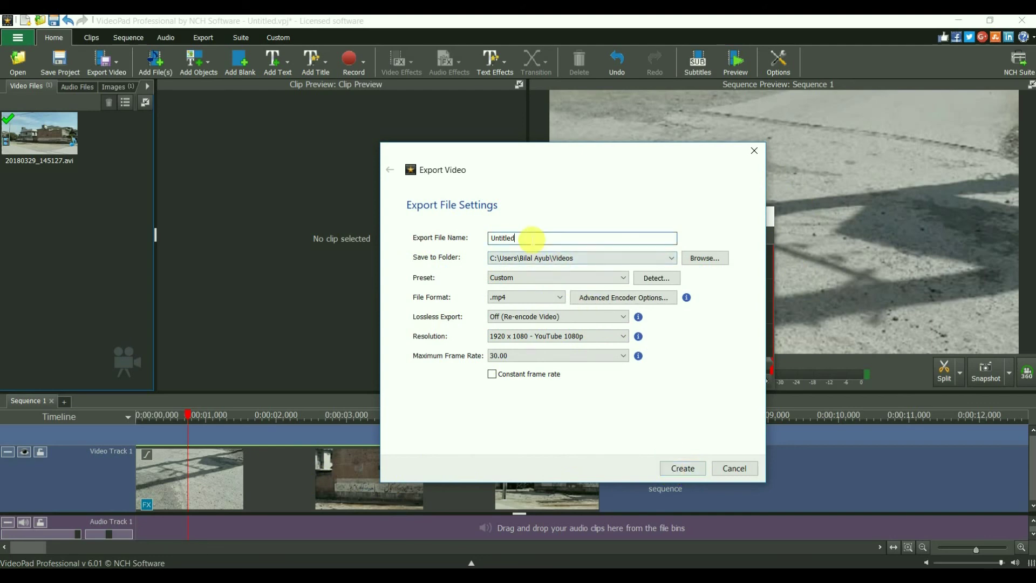
{"action": "left_click_drag", "start_coordinate": [532, 238], "coordinate": [465, 239]}
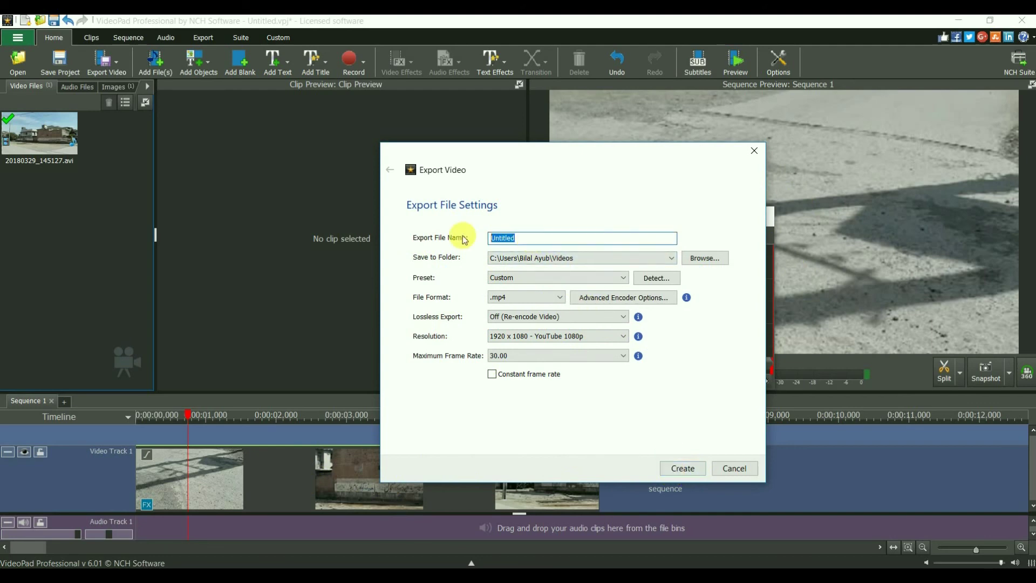
- Start the 1920x1080 MP4 export of dfbdfbdfb.mp4 and center the Export Queue window
{"action": "left_click", "coordinate": [682, 468]}
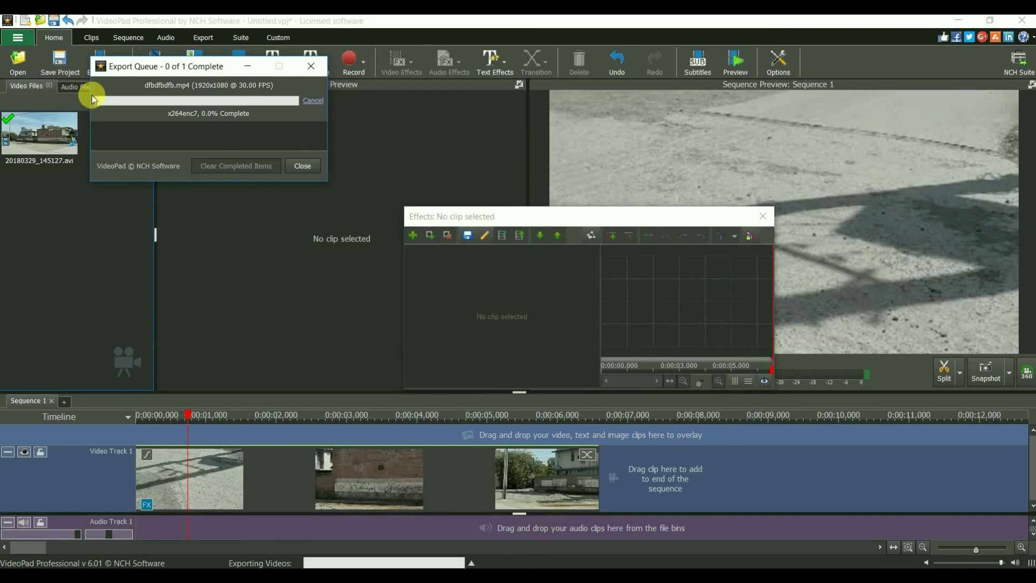
{"action": "left_click_drag", "start_coordinate": [181, 72], "coordinate": [281, 291]}
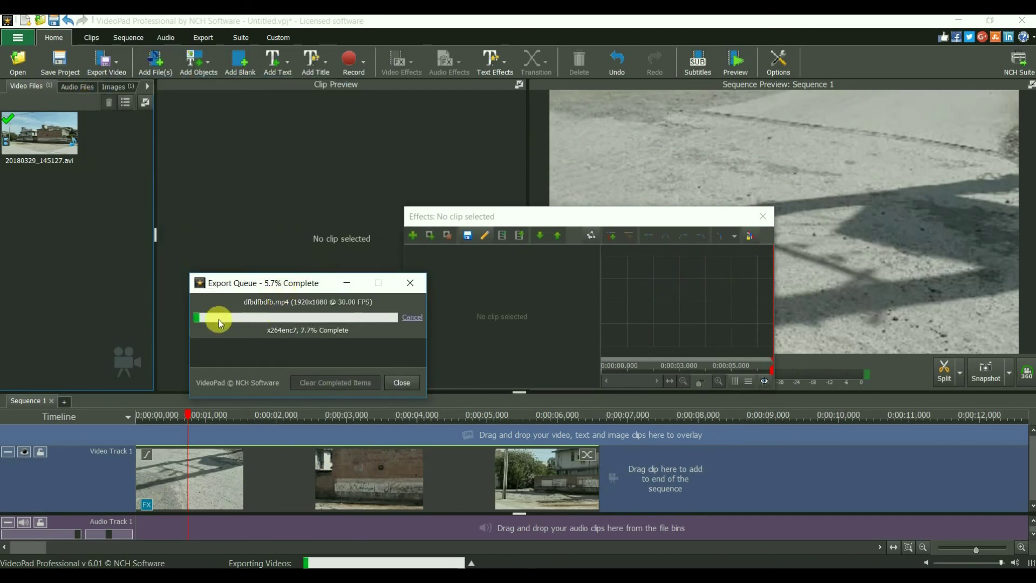